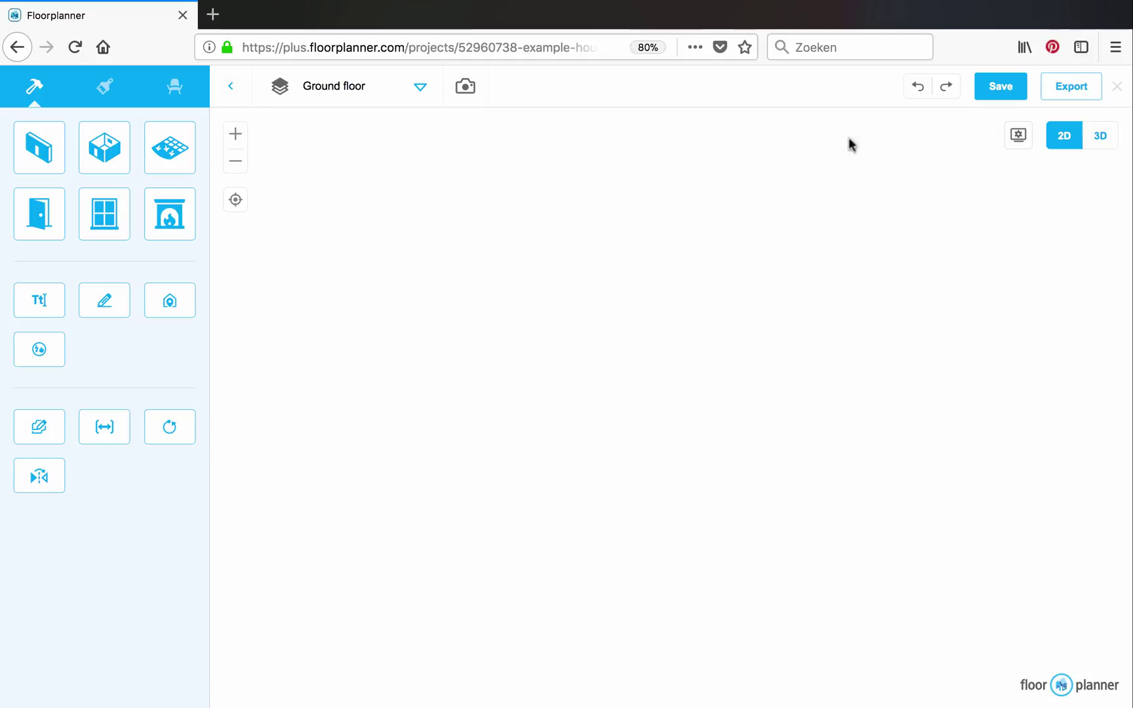
# Step: Turn on Show grid in the 2D view settings, keeping measurements in Metric
pyautogui.click(1012, 143)
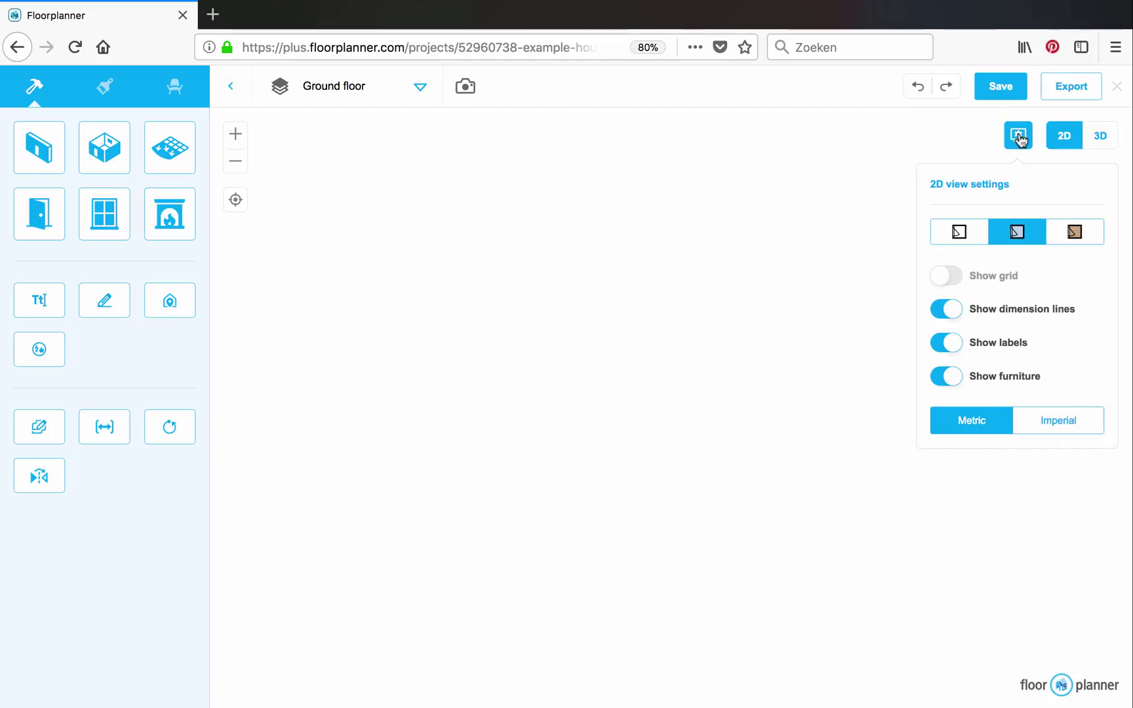
pyautogui.click(1026, 426)
pyautogui.click(987, 424)
pyautogui.click(947, 276)
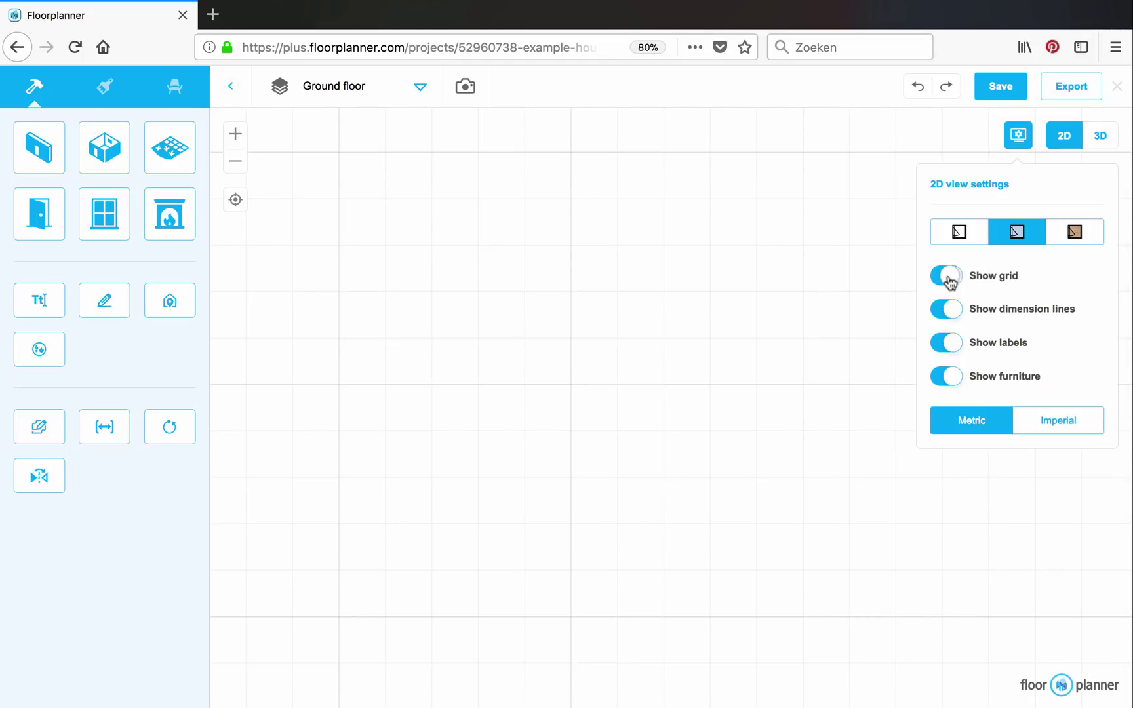
pyautogui.click(747, 259)
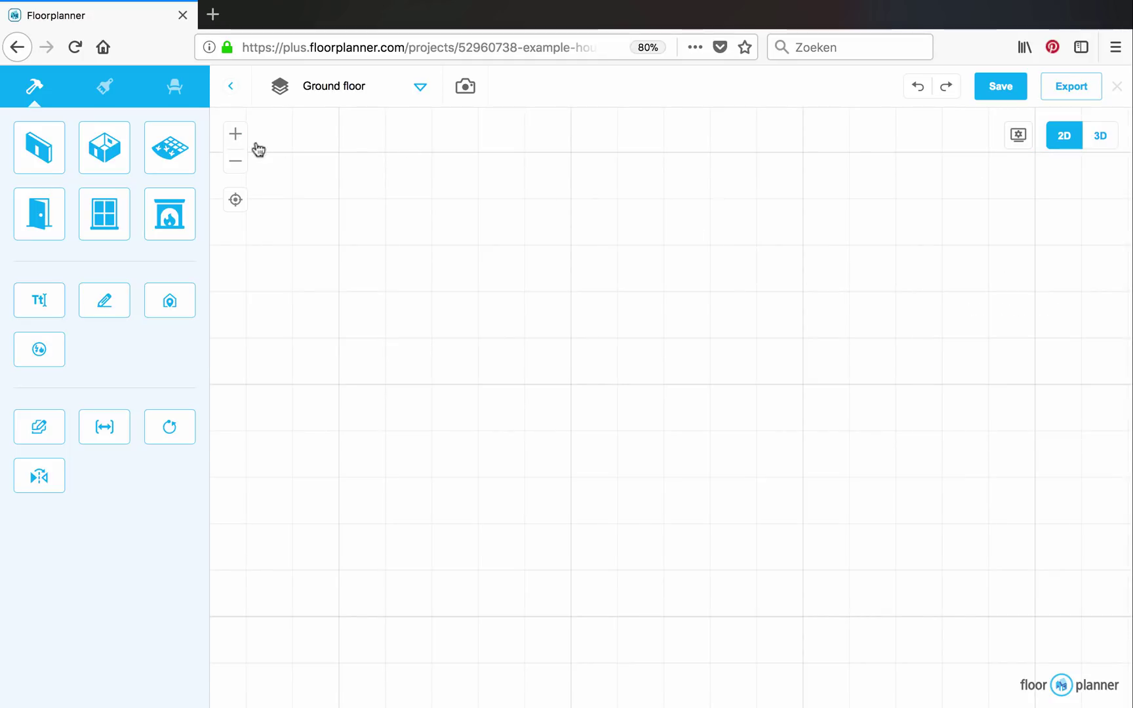
# Step: Draw a room with 0.3 m thick, 2.7 m high walls, sized 9 × 6 m
pyautogui.click(106, 147)
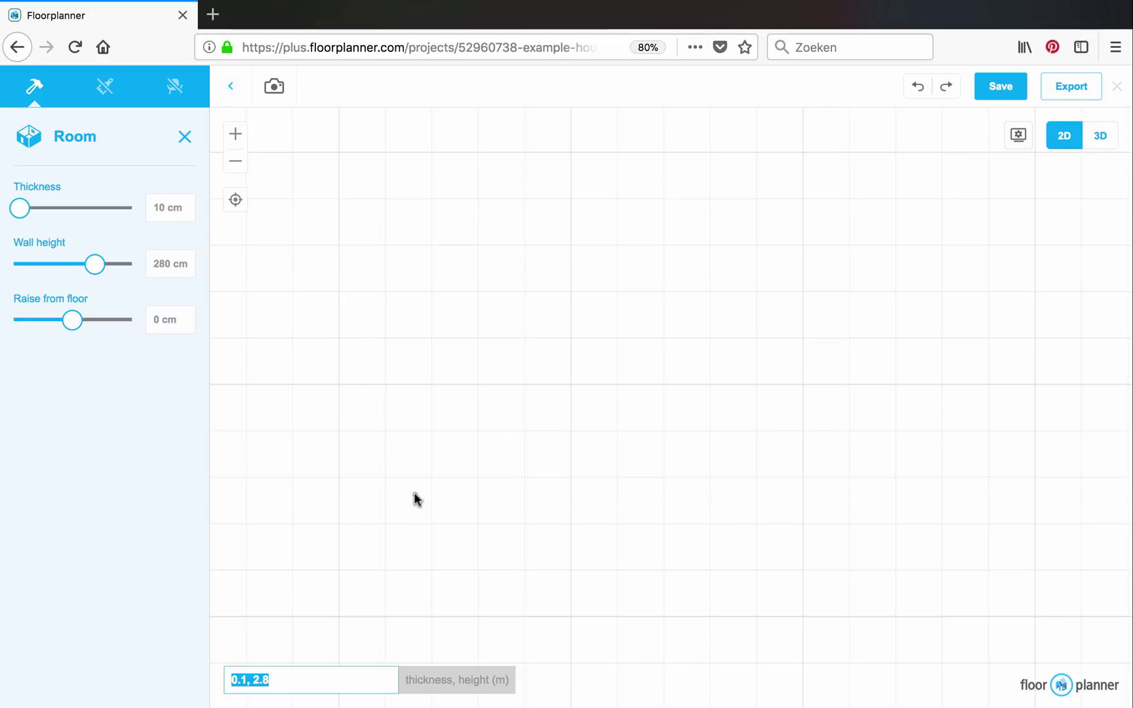
pyautogui.write('0.3')
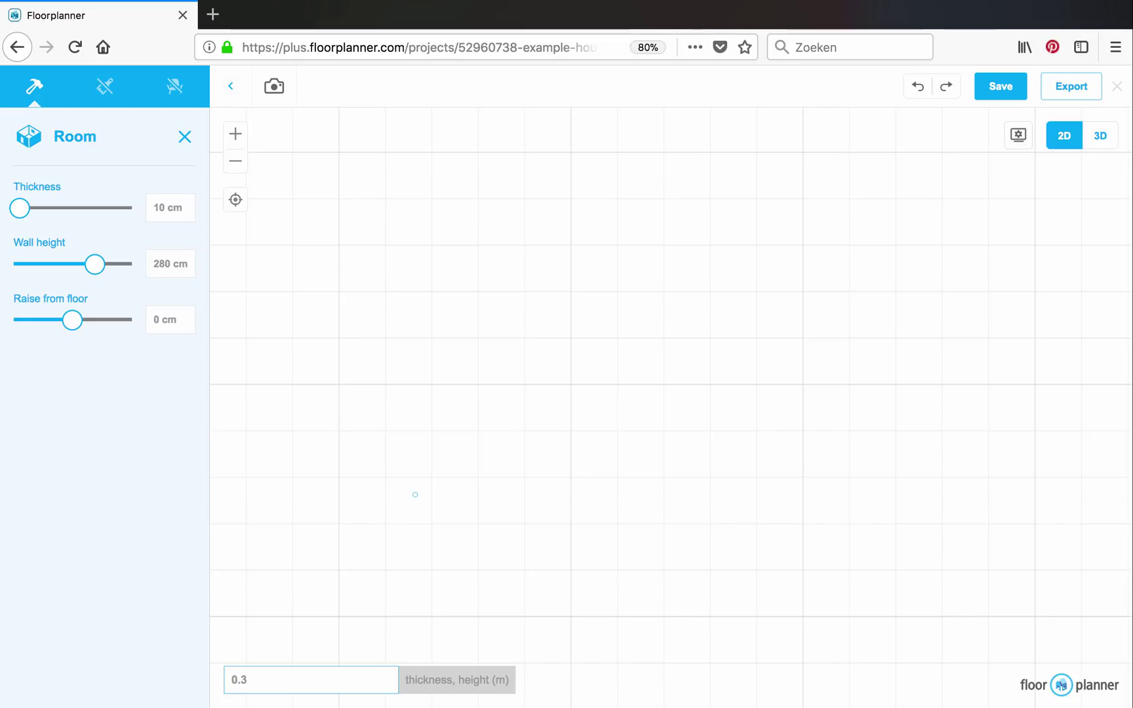
pyautogui.write(',2.7')
pyautogui.press('Return')
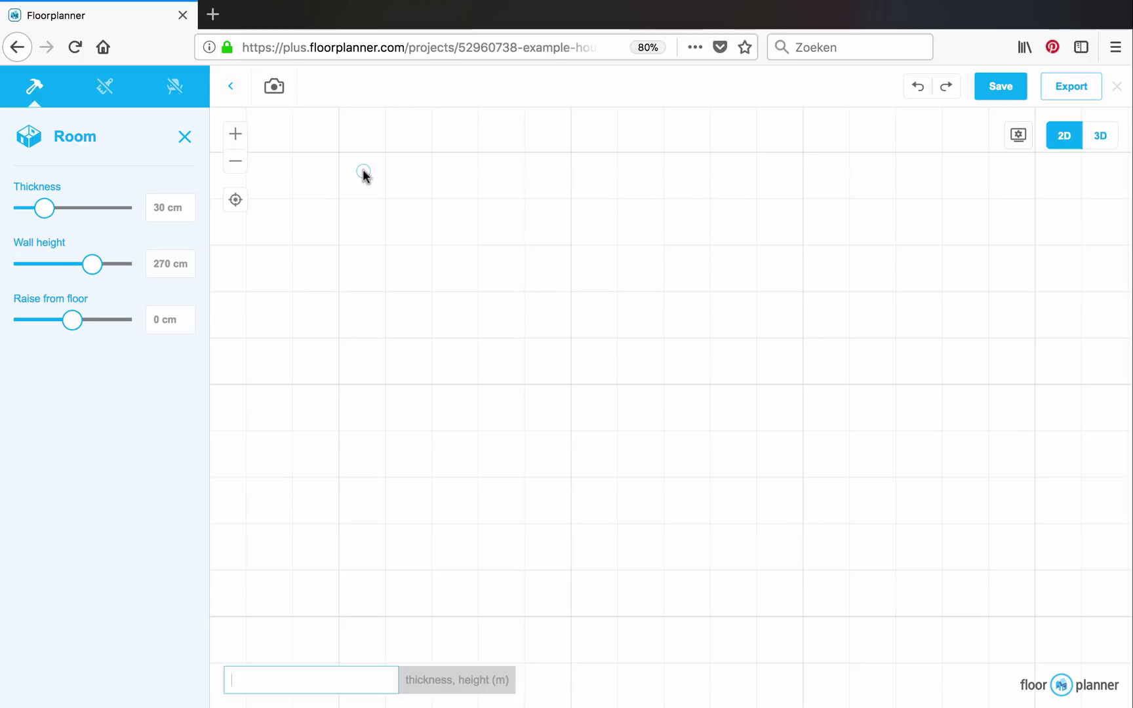
pyautogui.moveTo(364, 175); pyautogui.dragTo(787, 488)
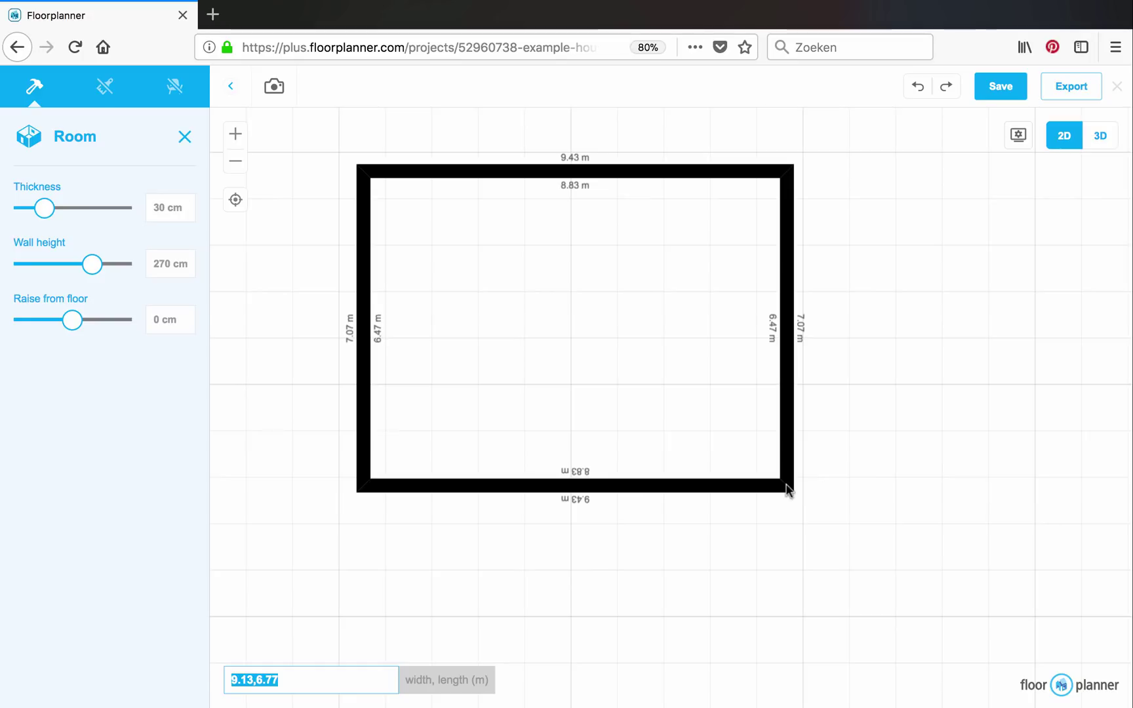
pyautogui.write('9,6')
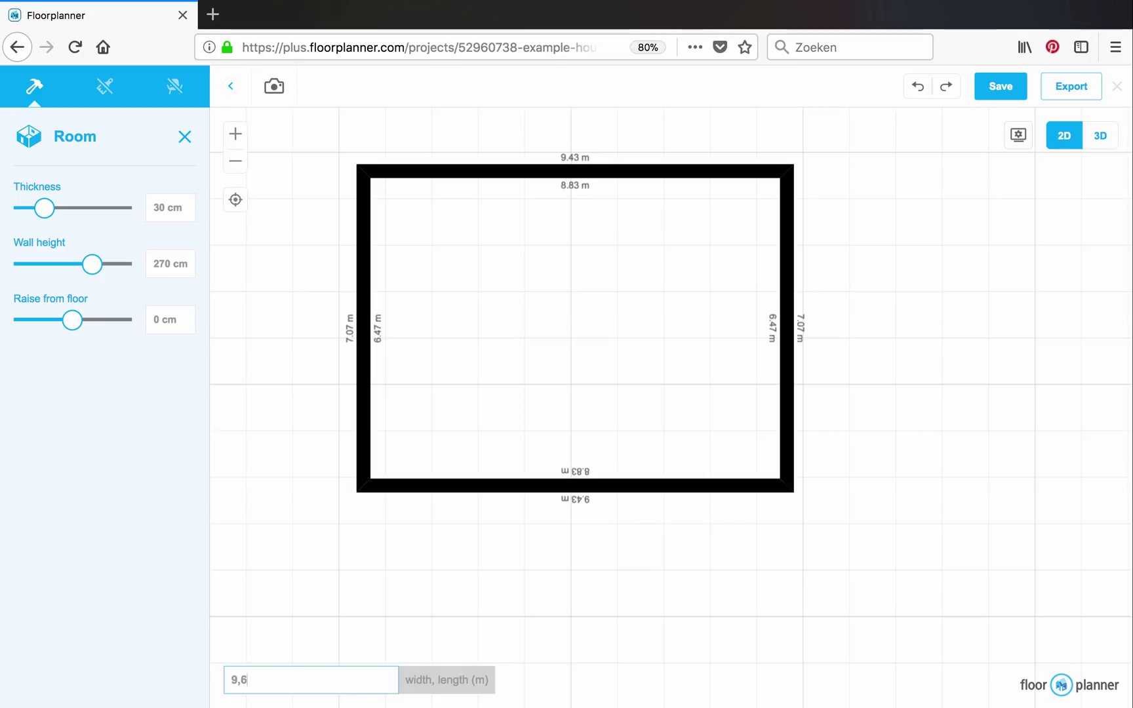
pyautogui.press('Return')
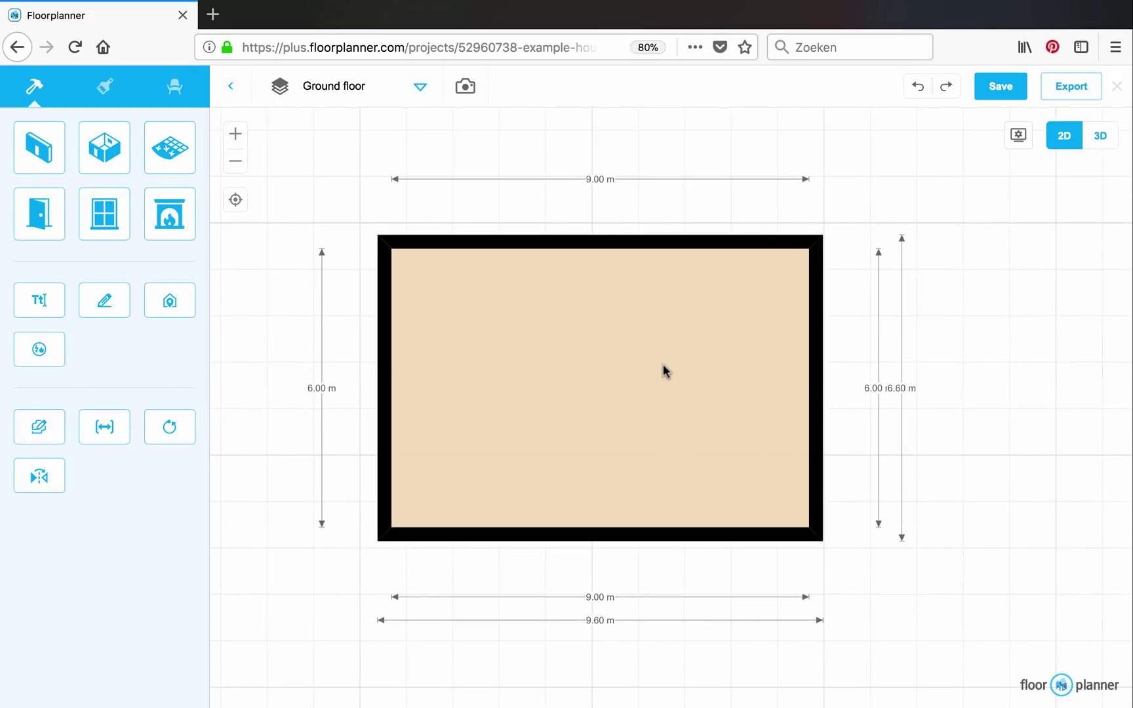
# Step: Draw a 0.1 m-walled room from the big room's top-left inner corner, about 5.46 × 3.56 m
pyautogui.click(109, 146)
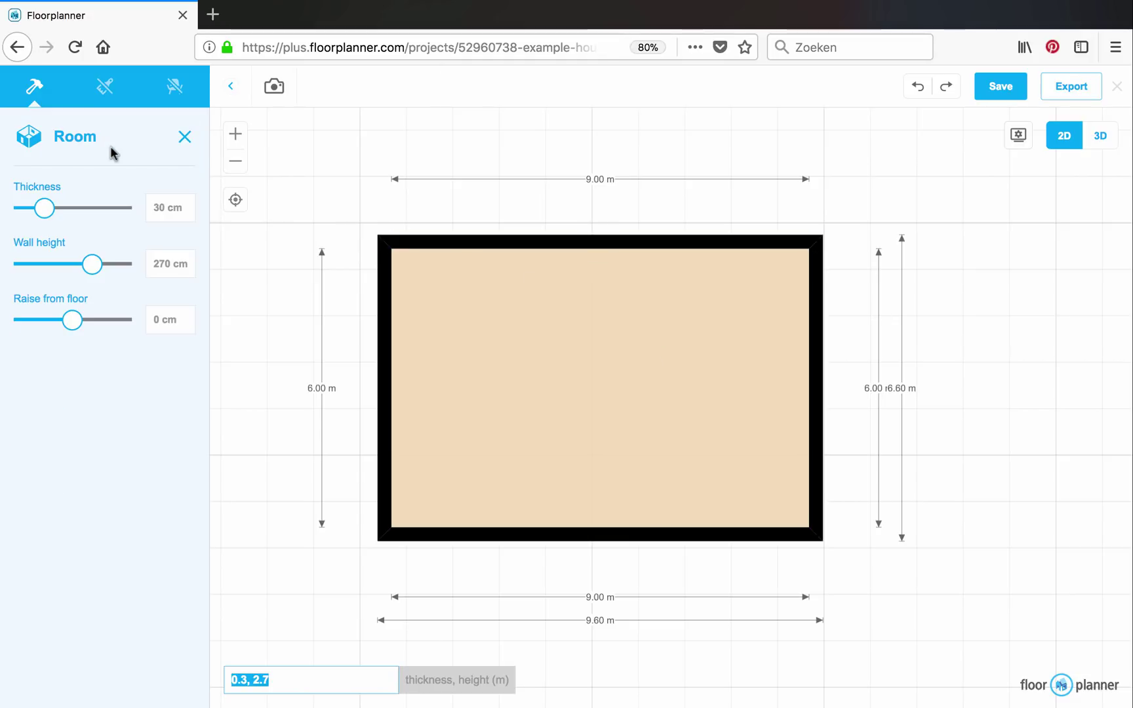
pyautogui.write('0.1')
pyautogui.press('Return')
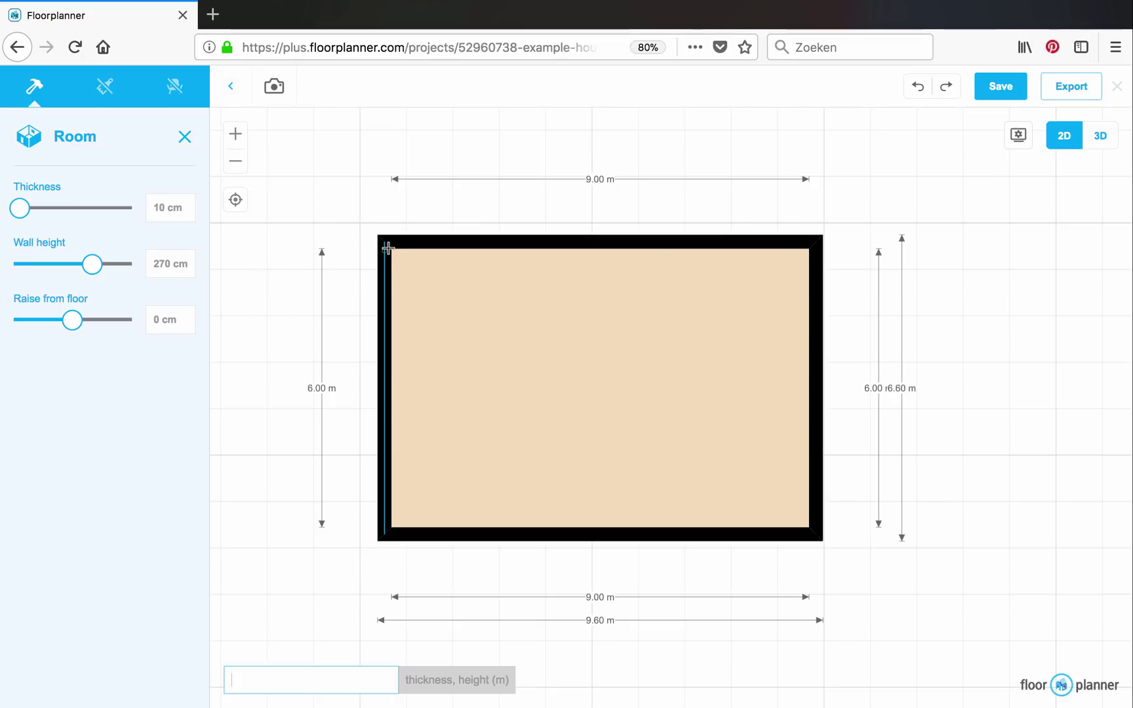
pyautogui.scroll(3, 388, 247)
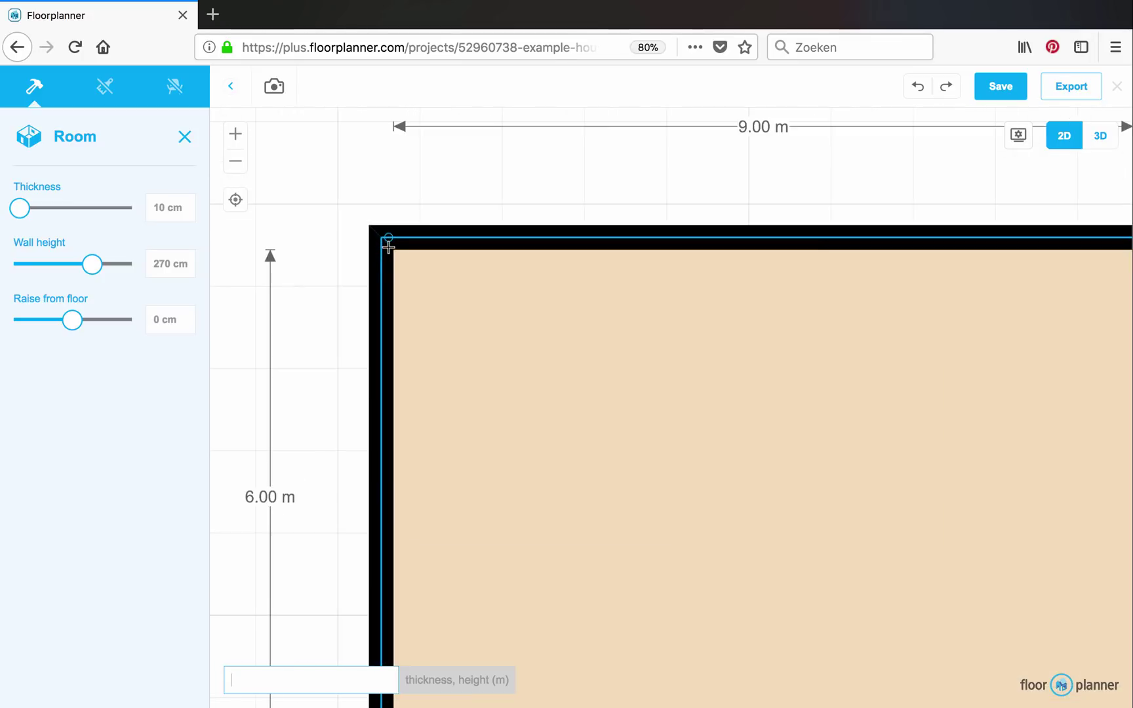
pyautogui.moveTo(384, 240); pyautogui.dragTo(843, 536)
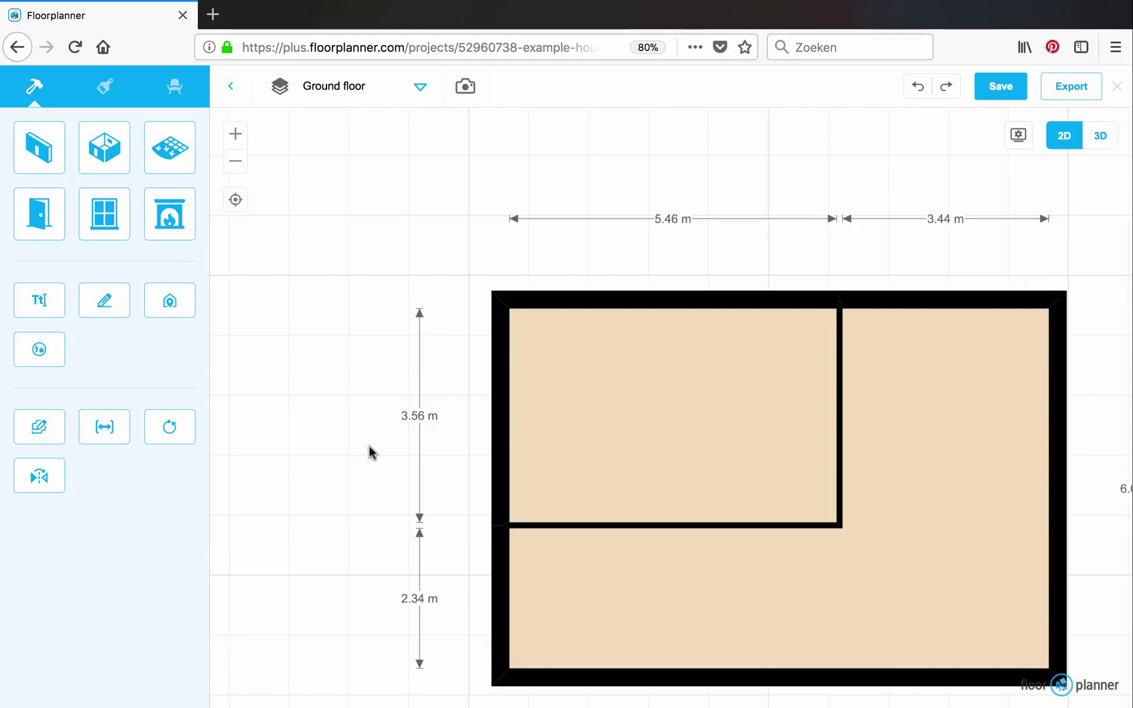
# Step: Change the upper-left room to 530 cm wide and 400 cm deep, growing it upward
pyautogui.moveTo(369, 453); pyautogui.dragTo(298, 387)
pyautogui.scroll(-1, 526, 220)
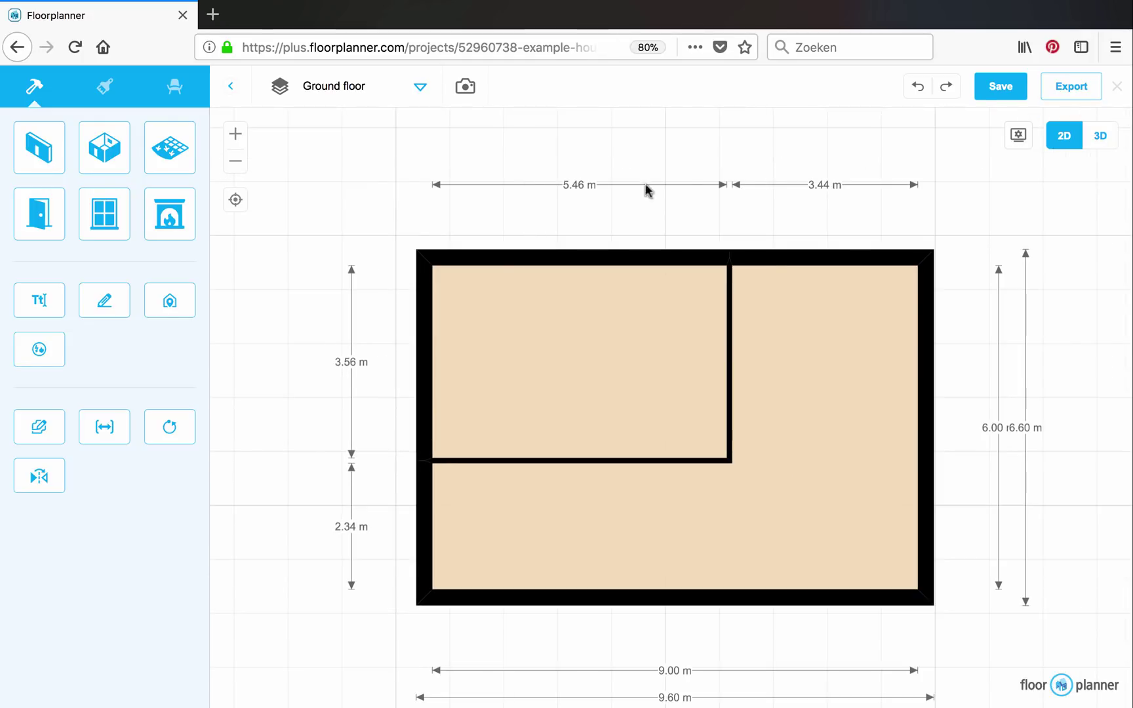
pyautogui.scroll(-3, 814, 356)
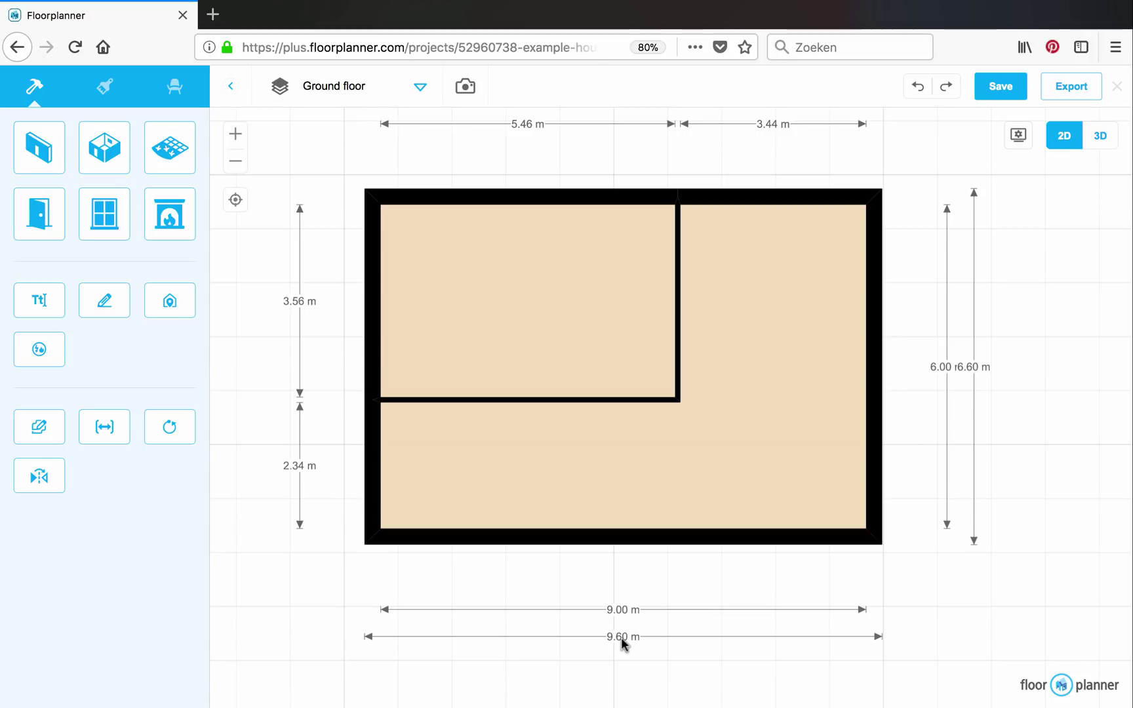
pyautogui.moveTo(510, 437); pyautogui.dragTo(520, 456)
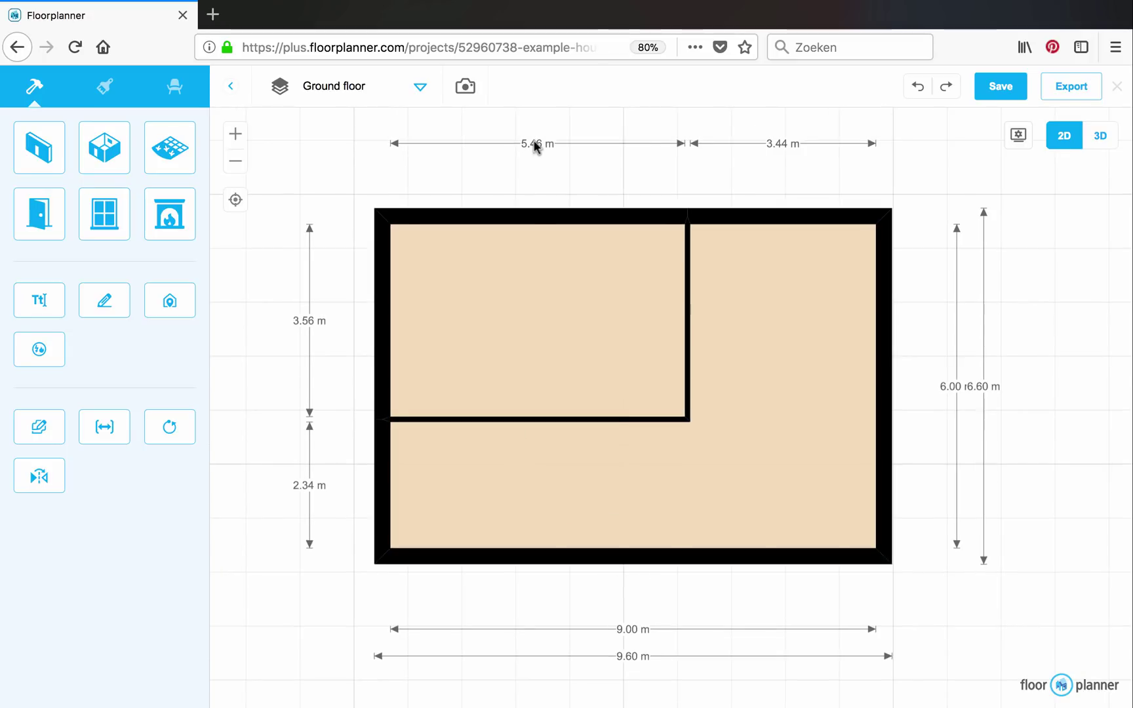
pyautogui.click(534, 143)
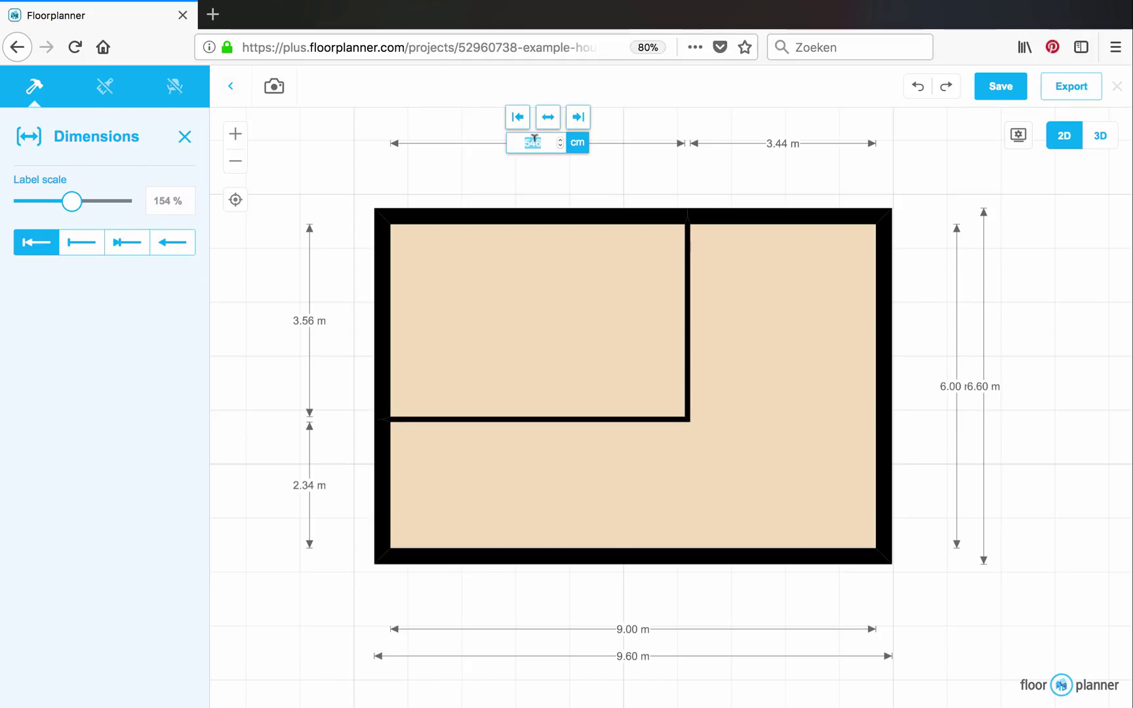
pyautogui.write('6')
pyautogui.write('0')
pyautogui.click(575, 118)
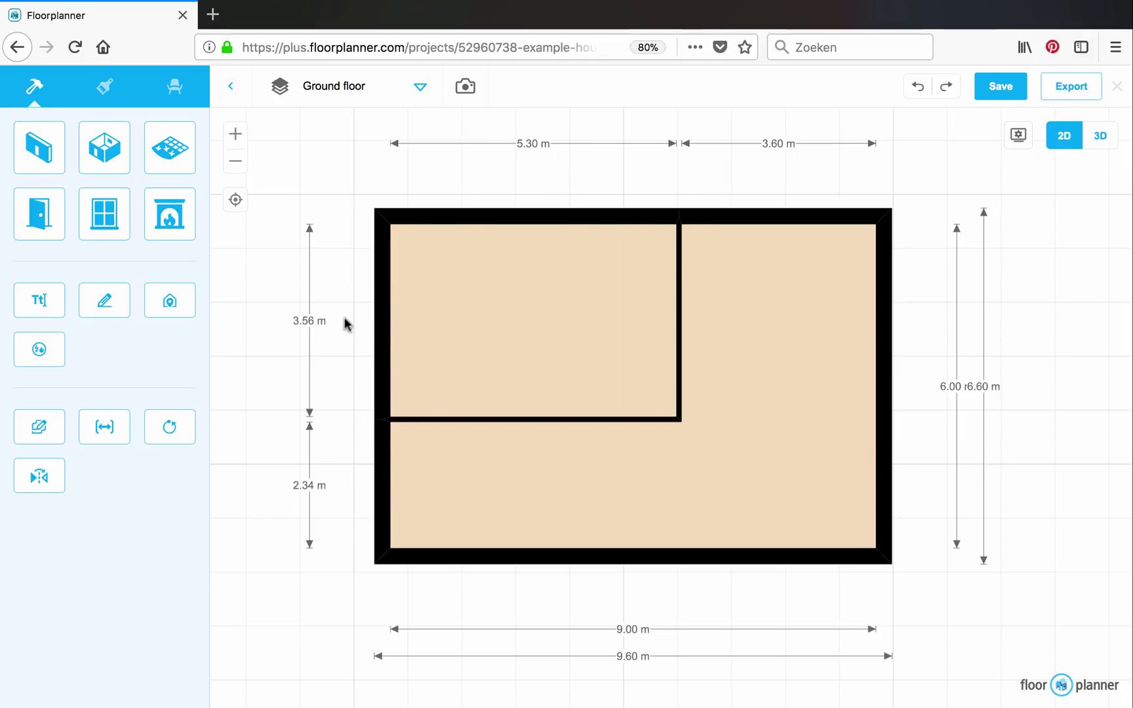
pyautogui.click(305, 320)
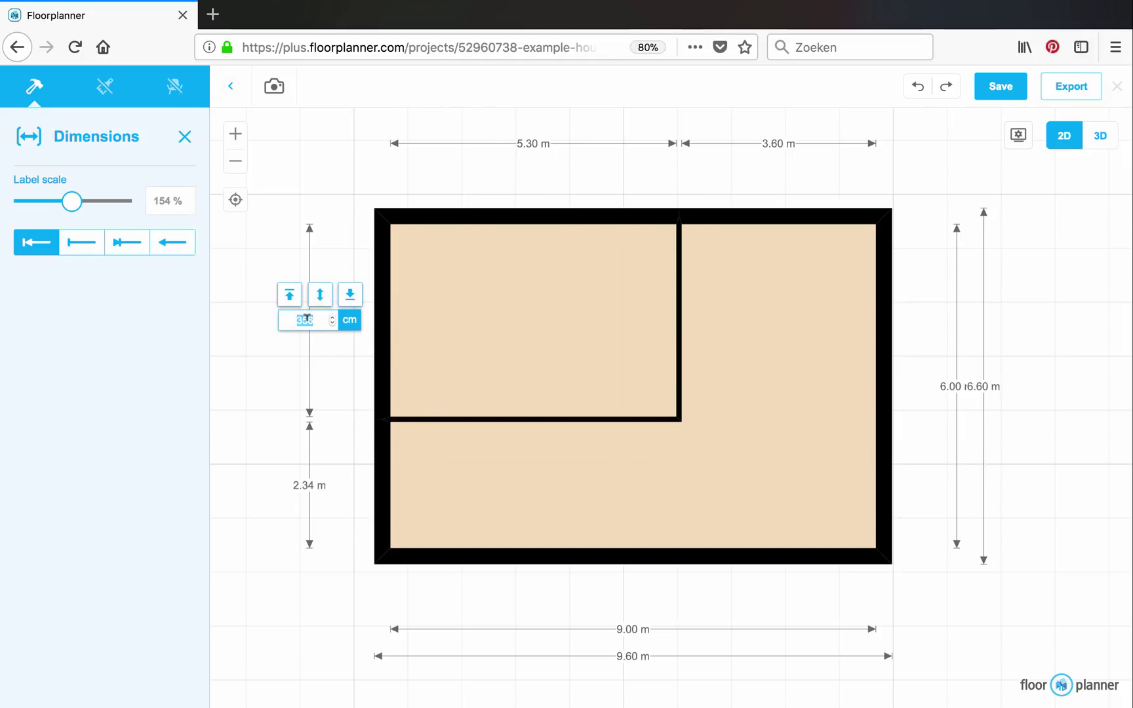
pyautogui.write('400')
pyautogui.click(289, 296)
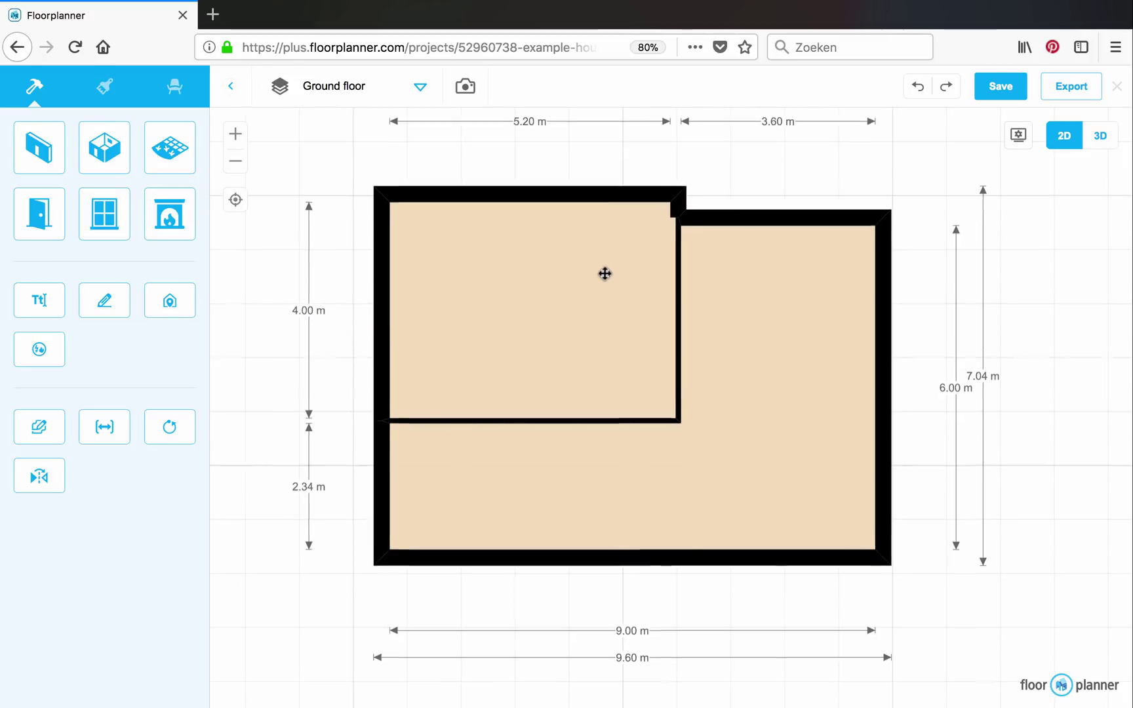
# Step: Move the short corner wall above the main room across its axis to 18%
pyautogui.scroll(5, 549, 313)
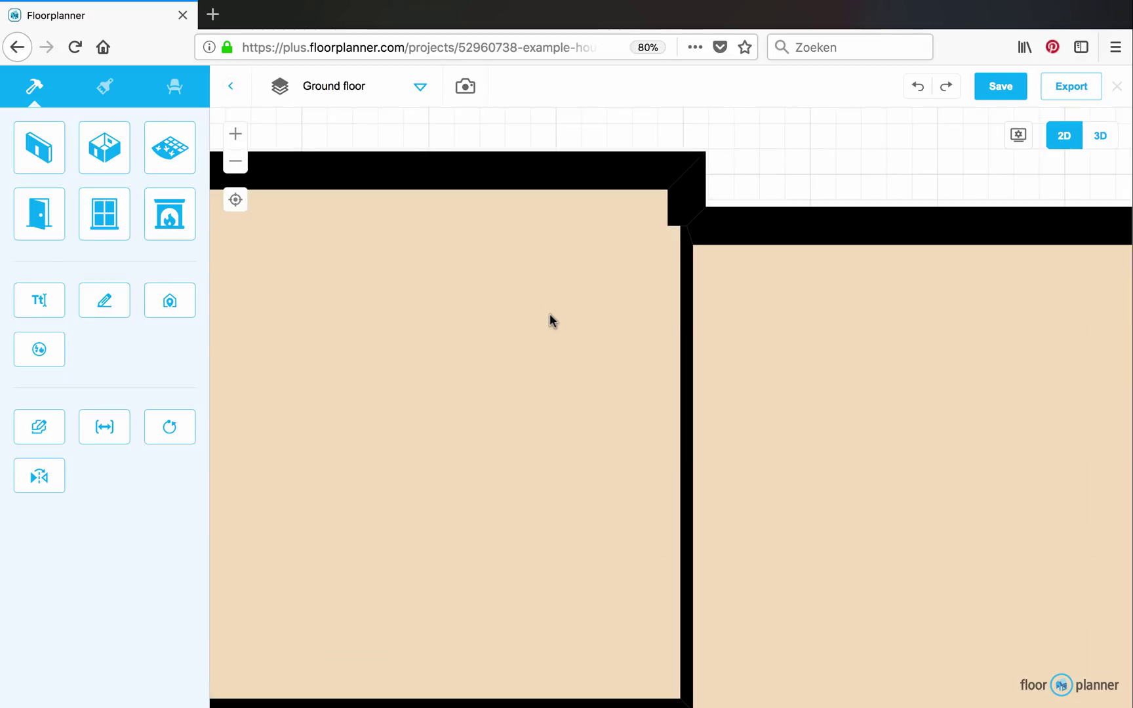
pyautogui.moveTo(627, 291); pyautogui.dragTo(556, 357)
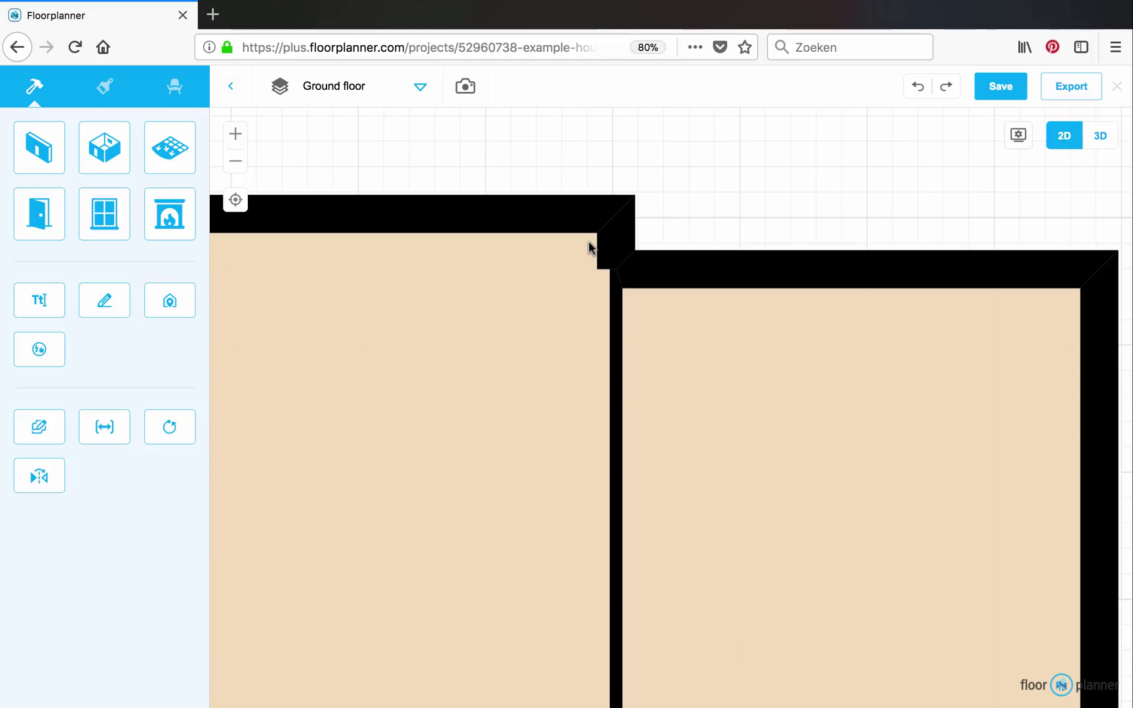
pyautogui.click(624, 241)
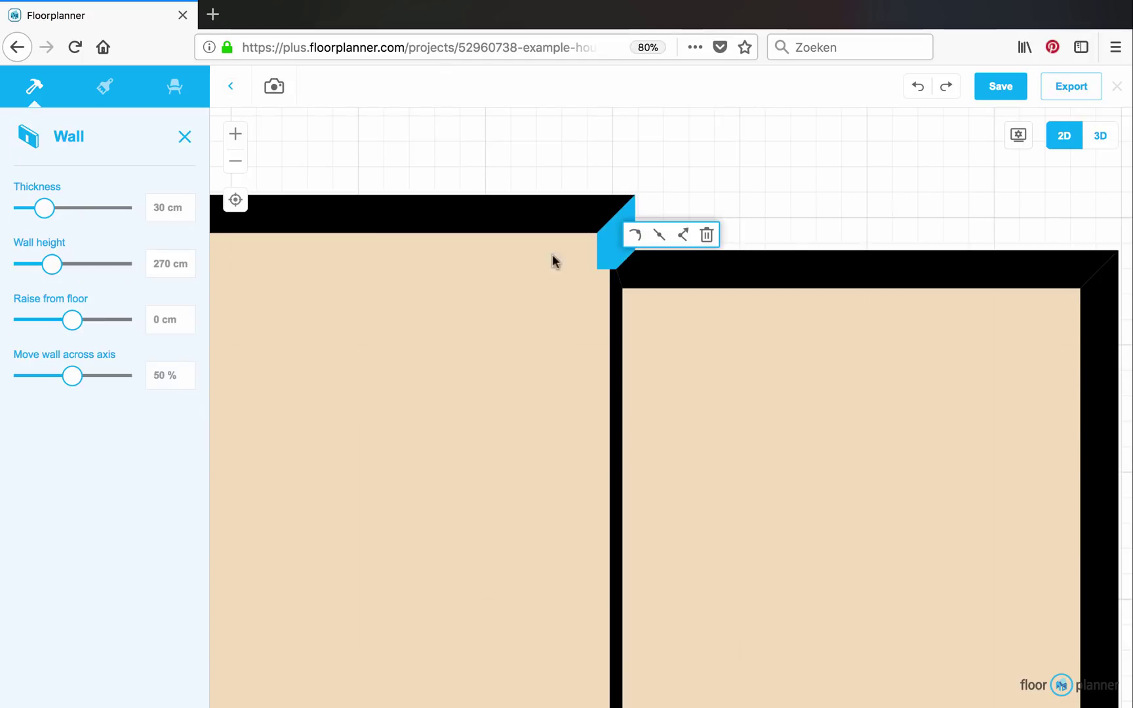
pyautogui.moveTo(72, 377); pyautogui.dragTo(34, 381)
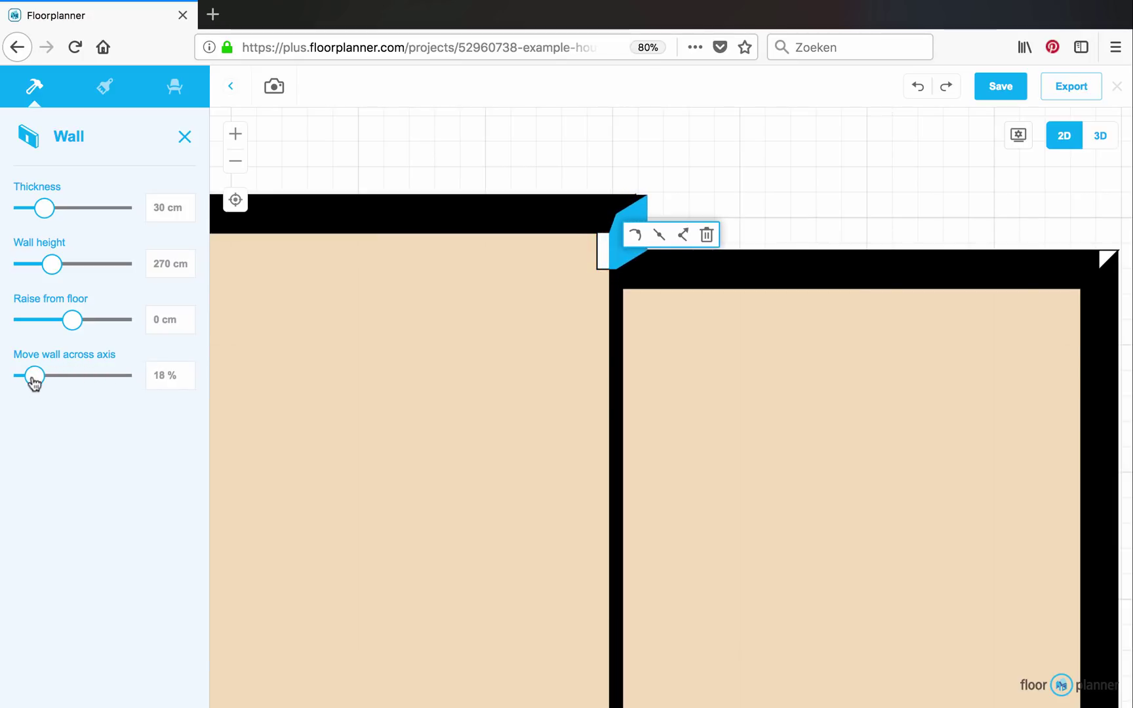
pyautogui.click(534, 135)
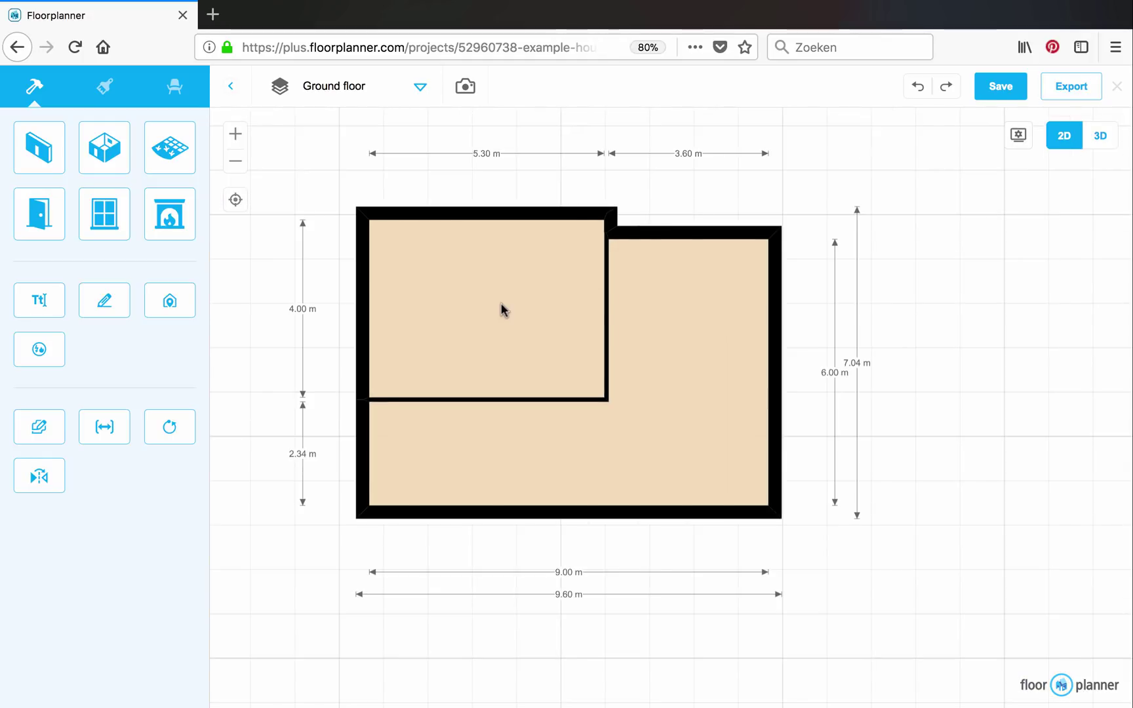
# Step: Draw a roughly 2.78 × 2.20 m room snapped into the upper-left room's lower-right corner
pyautogui.click(115, 154)
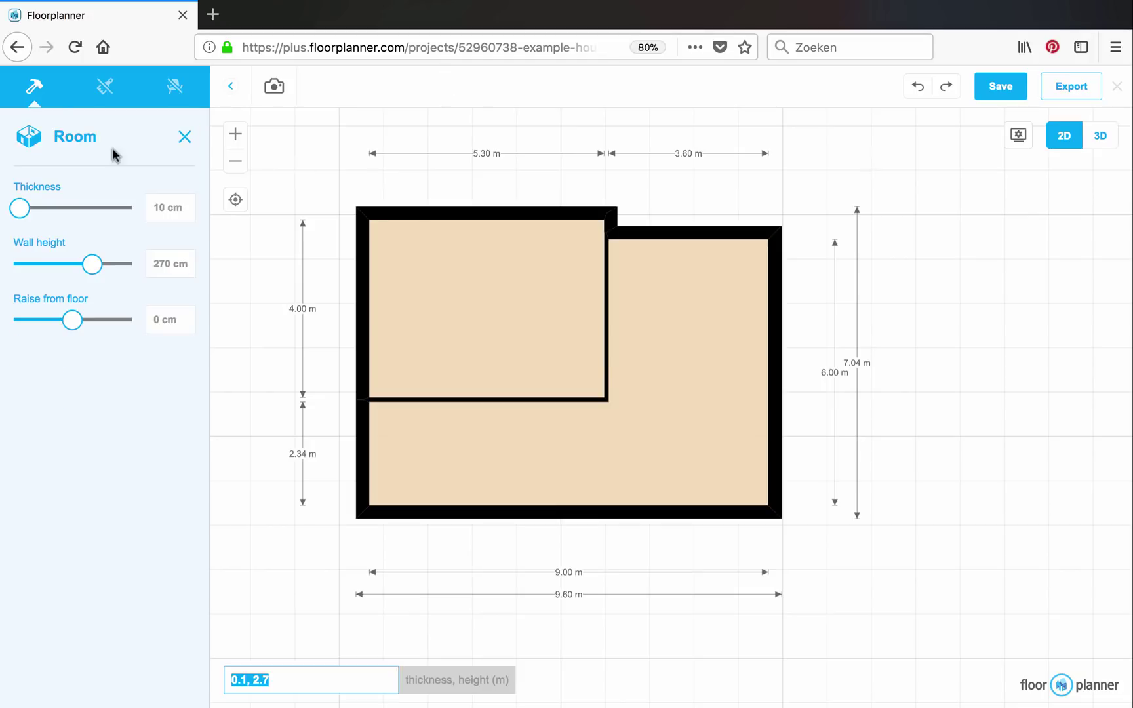
pyautogui.scroll(3, 474, 321)
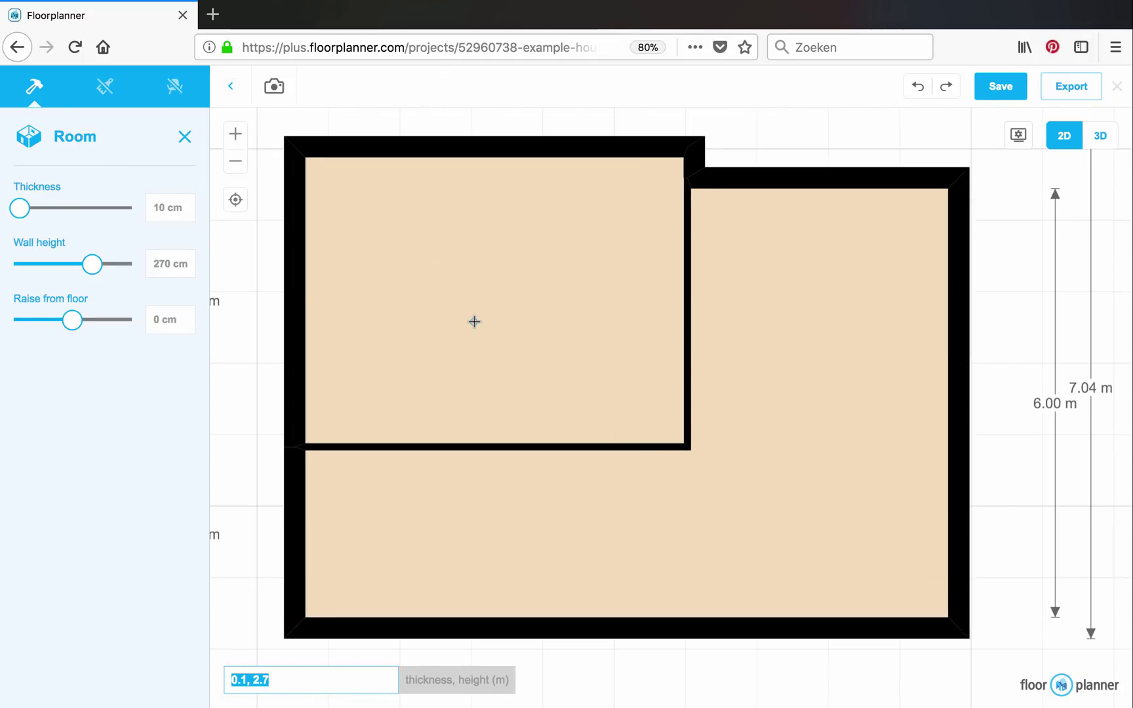
pyautogui.moveTo(480, 281); pyautogui.dragTo(688, 447)
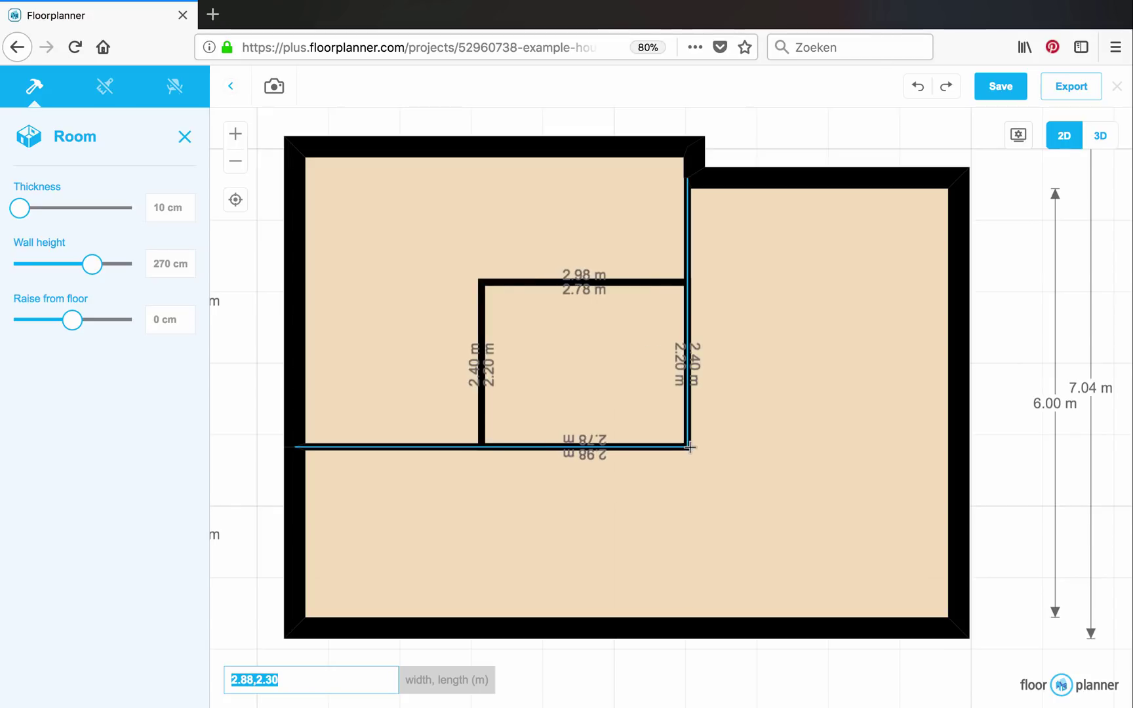
pyautogui.moveTo(692, 448)
pyautogui.mouseDown()
pyautogui.moveTo(726, 462)
pyautogui.moveTo(686, 444)
pyautogui.mouseUp()
pyautogui.scroll(-2, 610, 347)
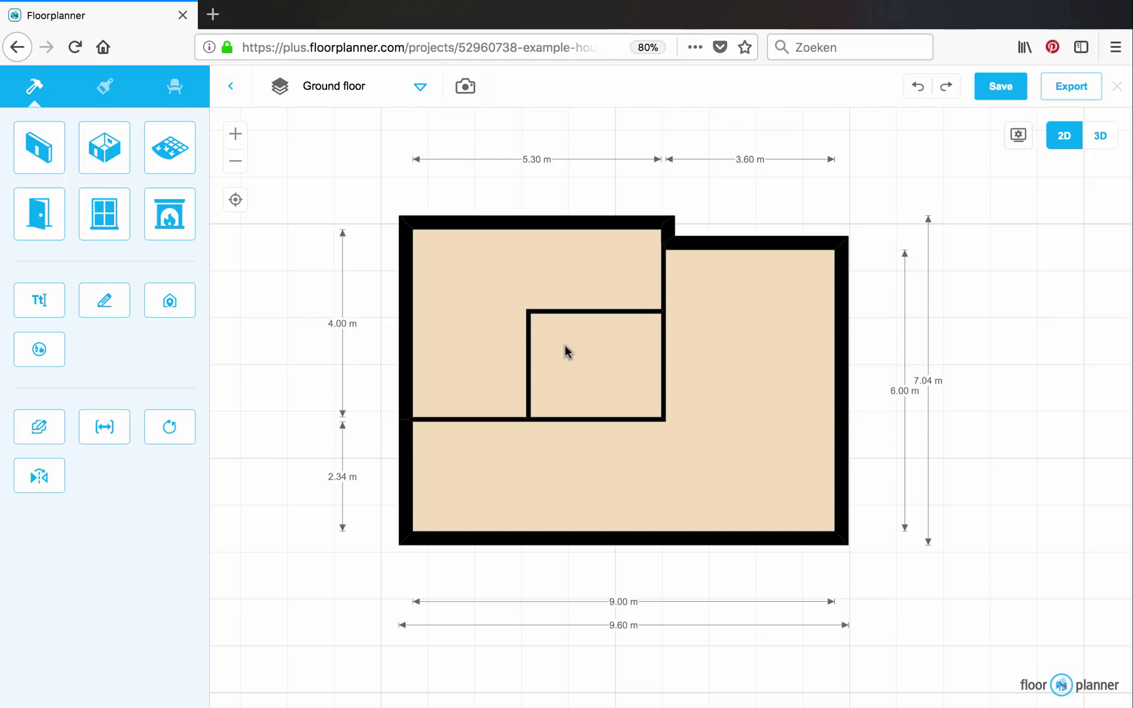
# Step: Set the inner room's top wall 1.7 m from the bottom wall and start entering a 2.5 m width
pyautogui.scroll(3, 568, 349)
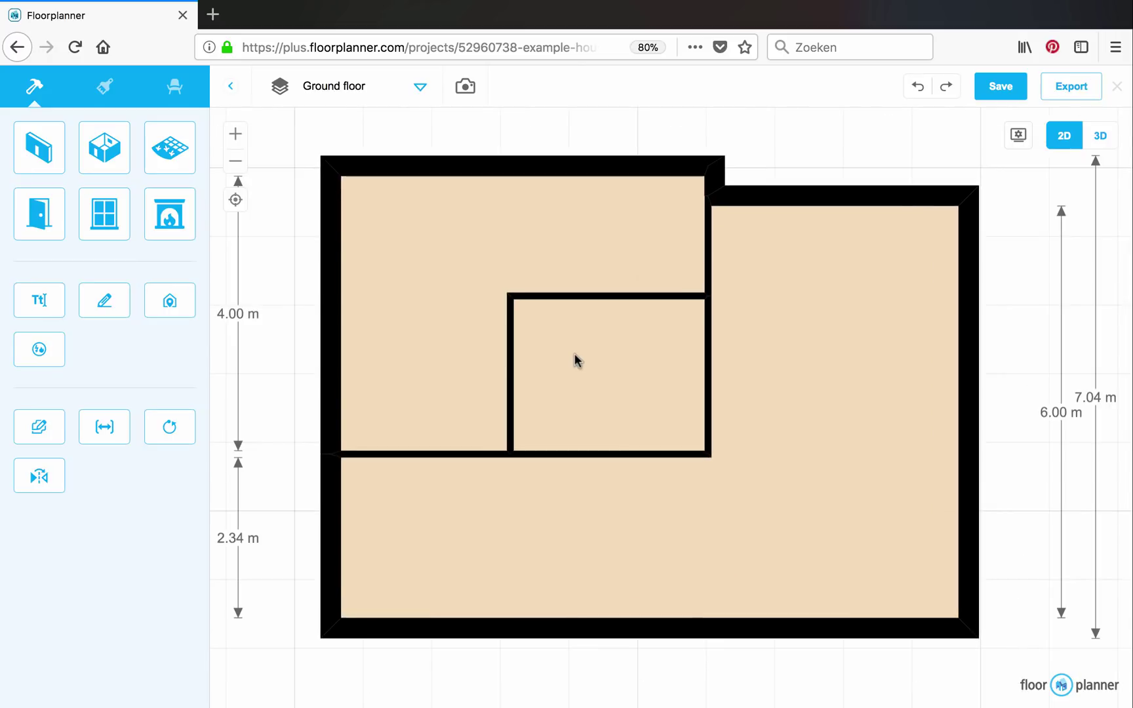
pyautogui.click(592, 297)
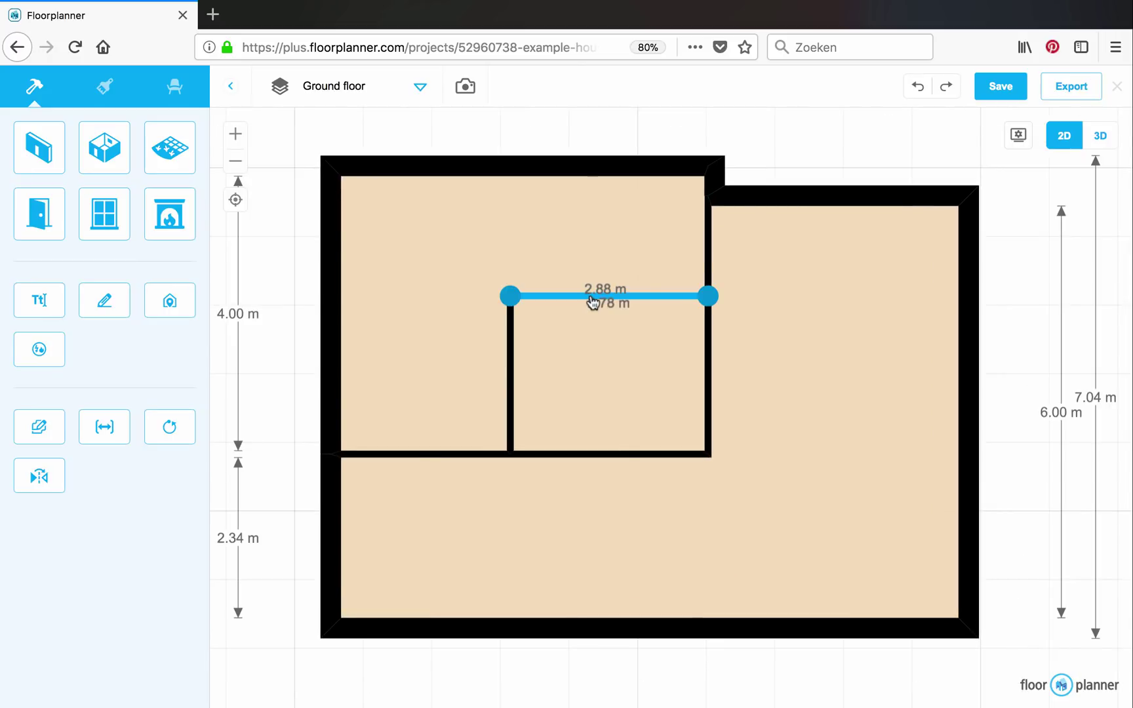
pyautogui.moveTo(592, 300); pyautogui.dragTo(607, 318)
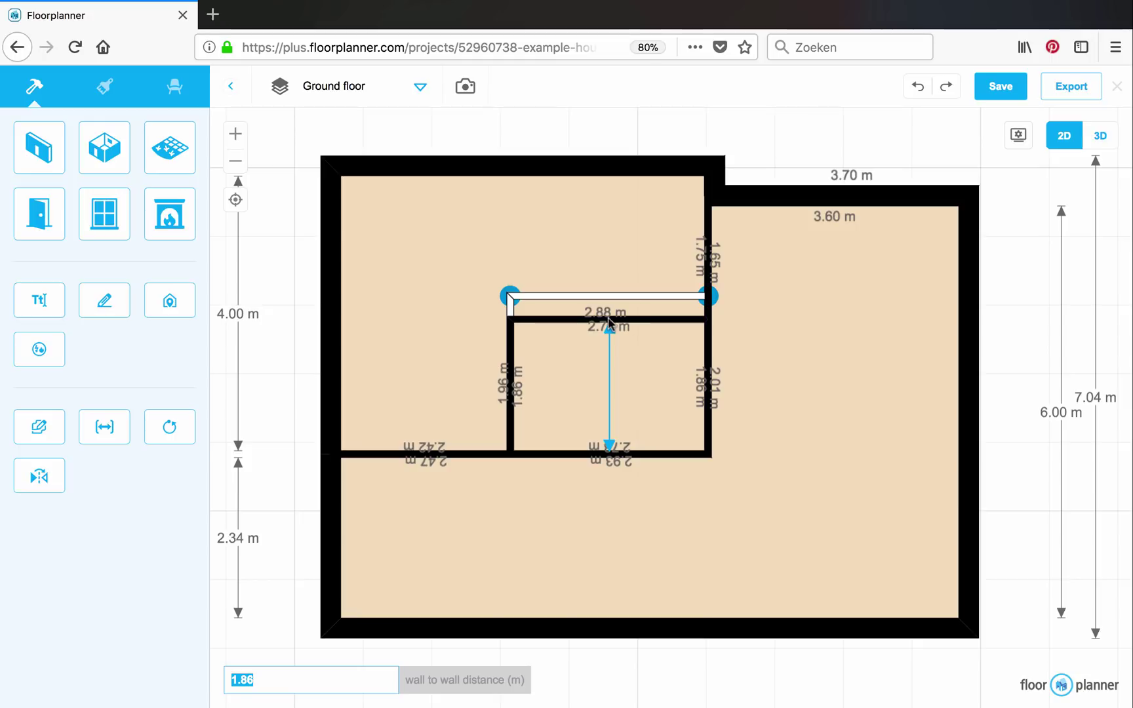
pyautogui.moveTo(609, 322); pyautogui.dragTo(631, 323)
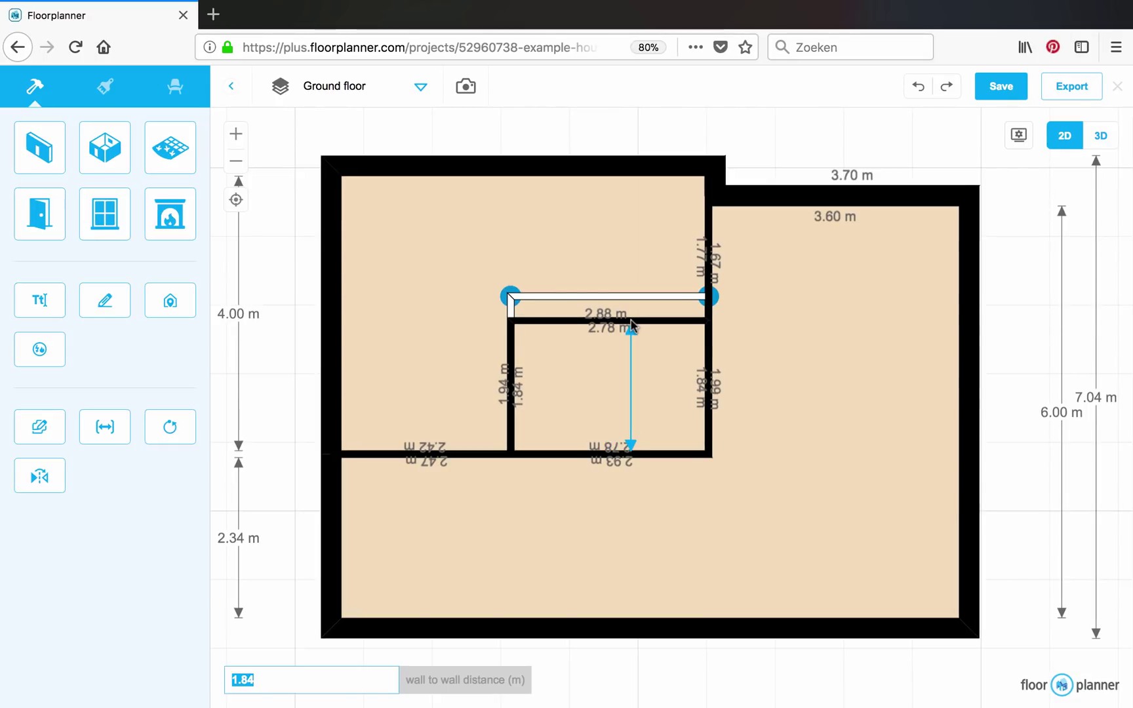
pyautogui.write('1.7')
pyautogui.press('Return')
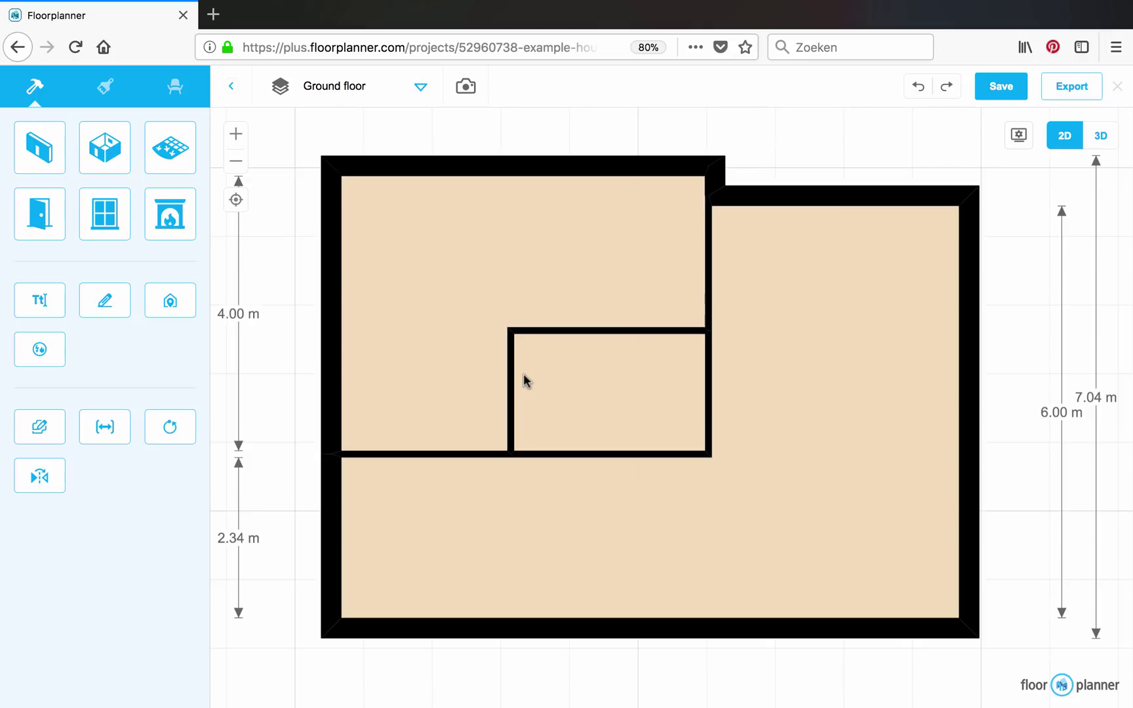
pyautogui.click(523, 378)
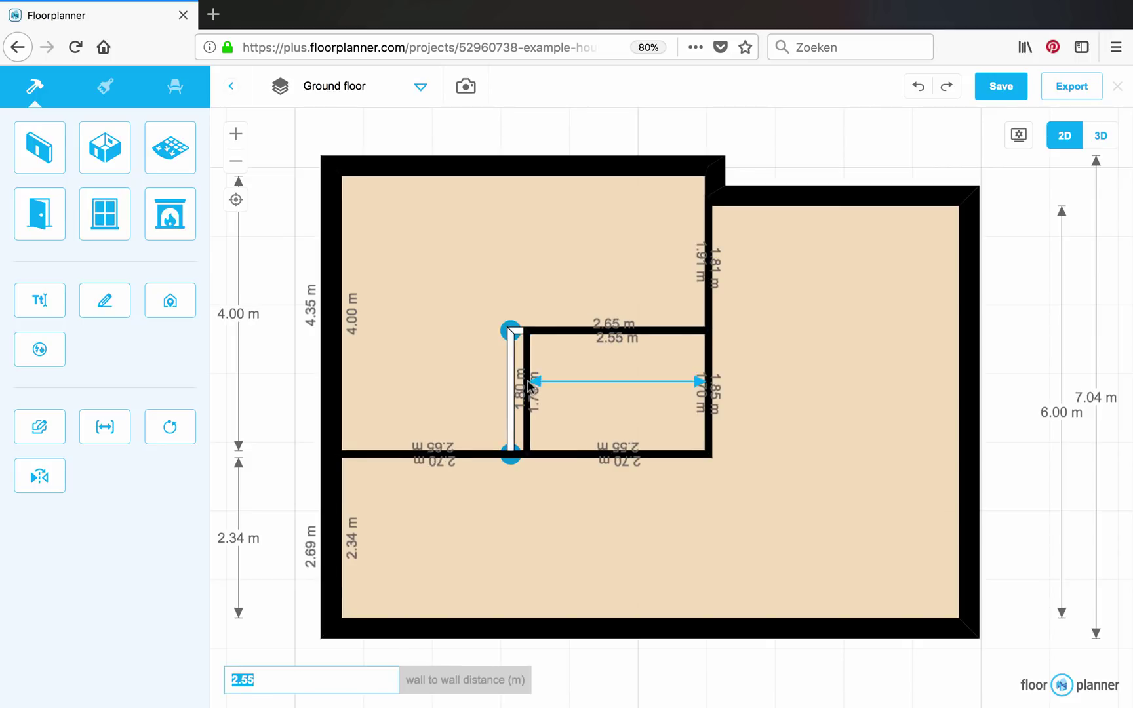
pyautogui.write('2.')
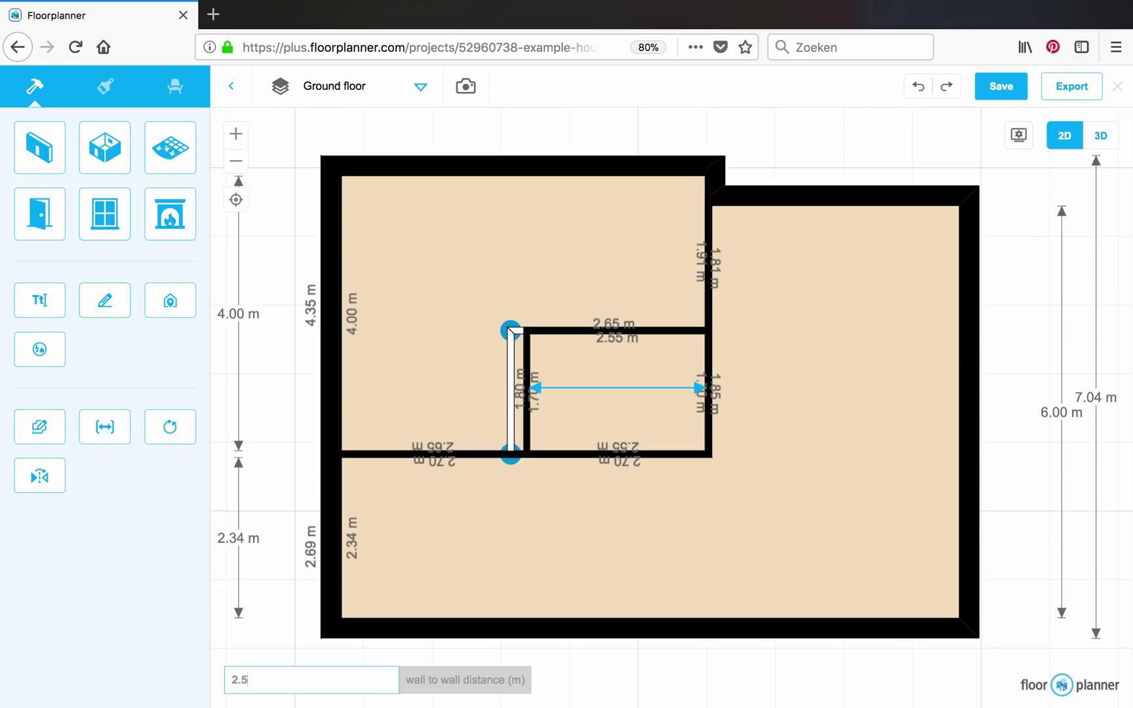
# Step: Apply the 2.5 m wall-to-wall width to the small inner room
pyautogui.press('Return')
pyautogui.click(579, 382)
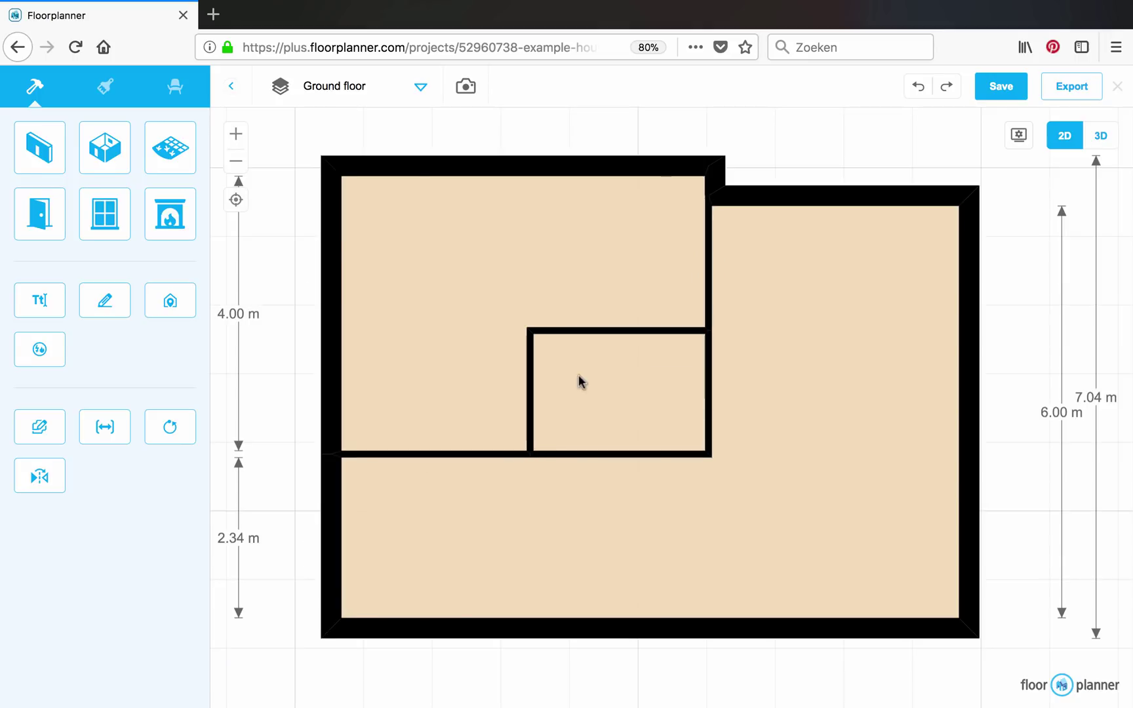
pyautogui.scroll(-1, 610, 399)
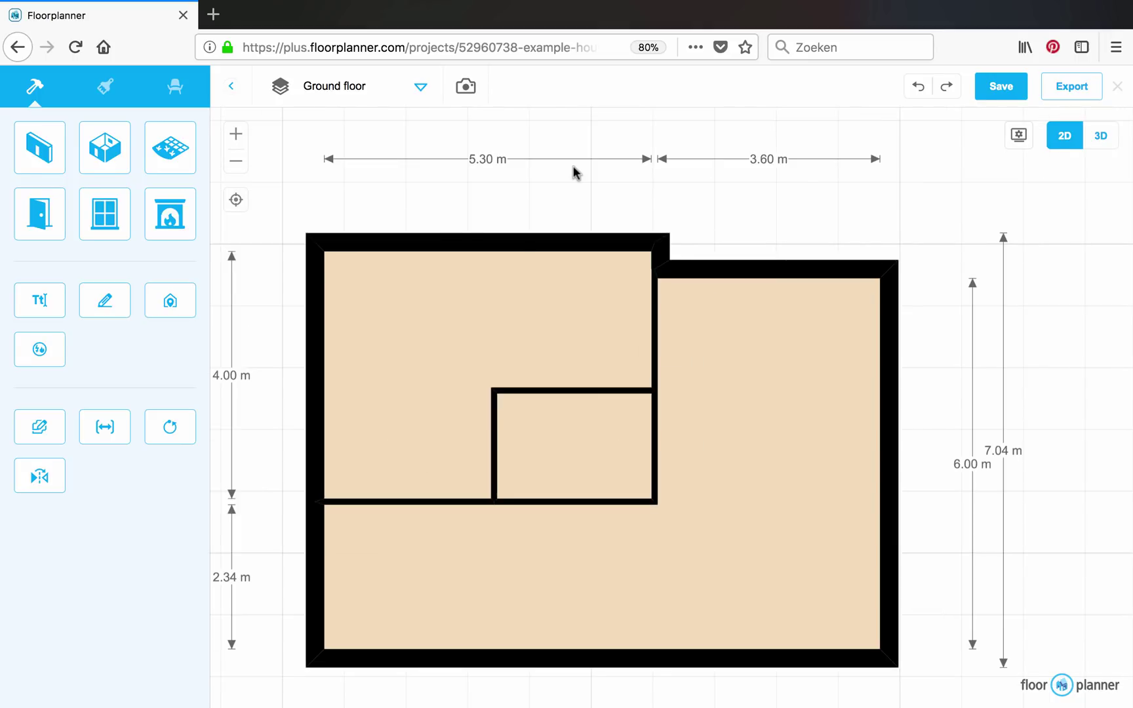
pyautogui.scroll(-1, 547, 196)
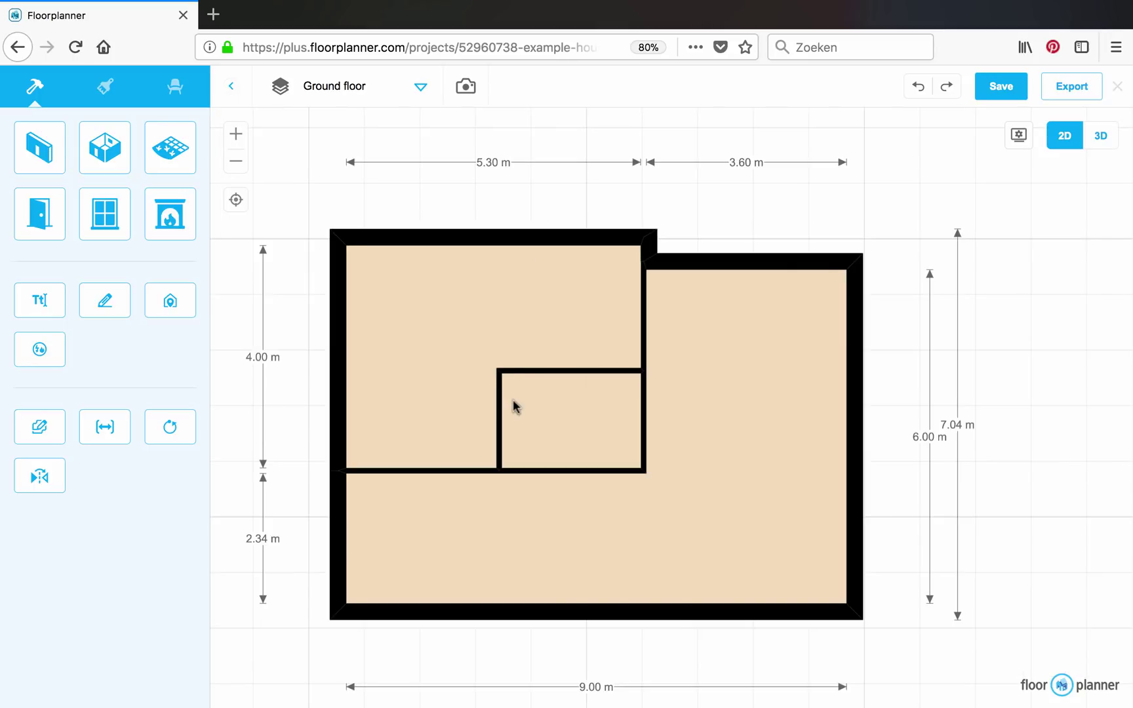
pyautogui.scroll(8, 515, 421)
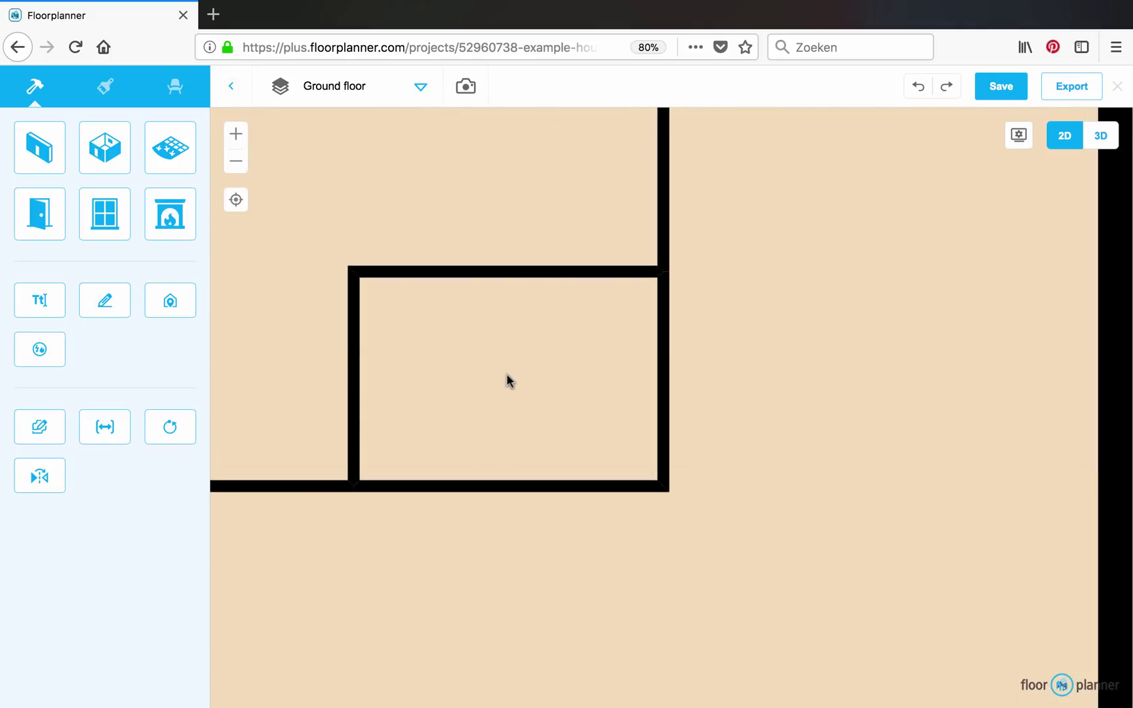
# Step: Draw 2.50 m and 1.70 m dimension lines across the small room's width and depth
pyautogui.click(103, 302)
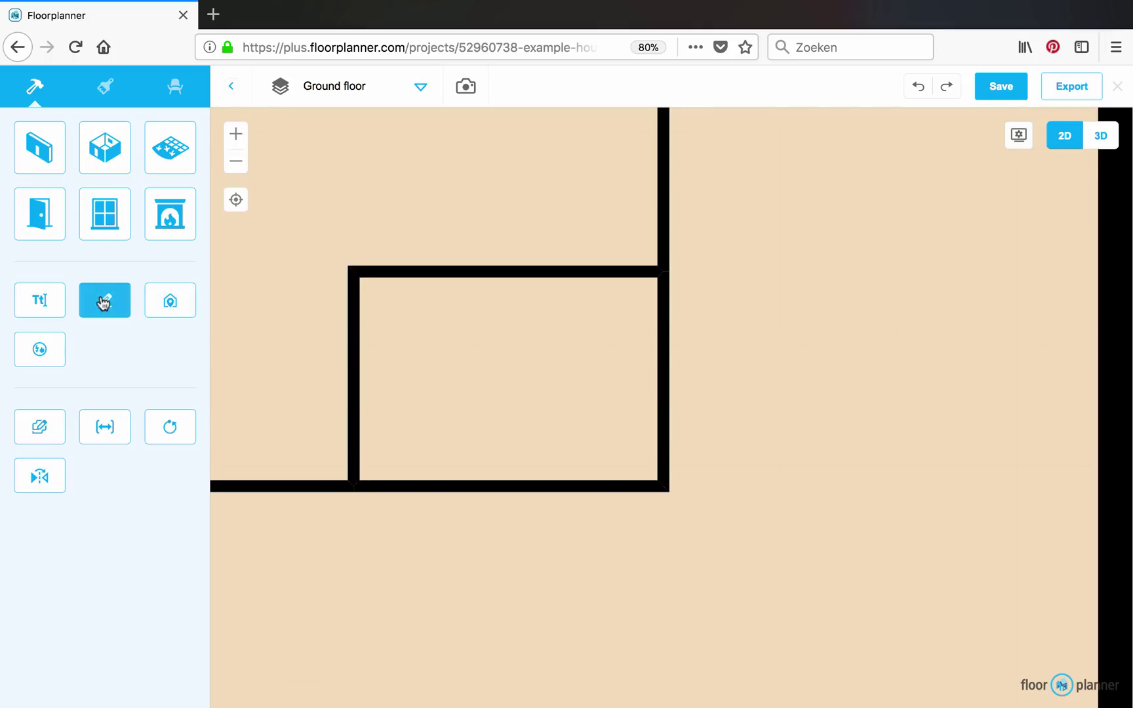
pyautogui.click(103, 302)
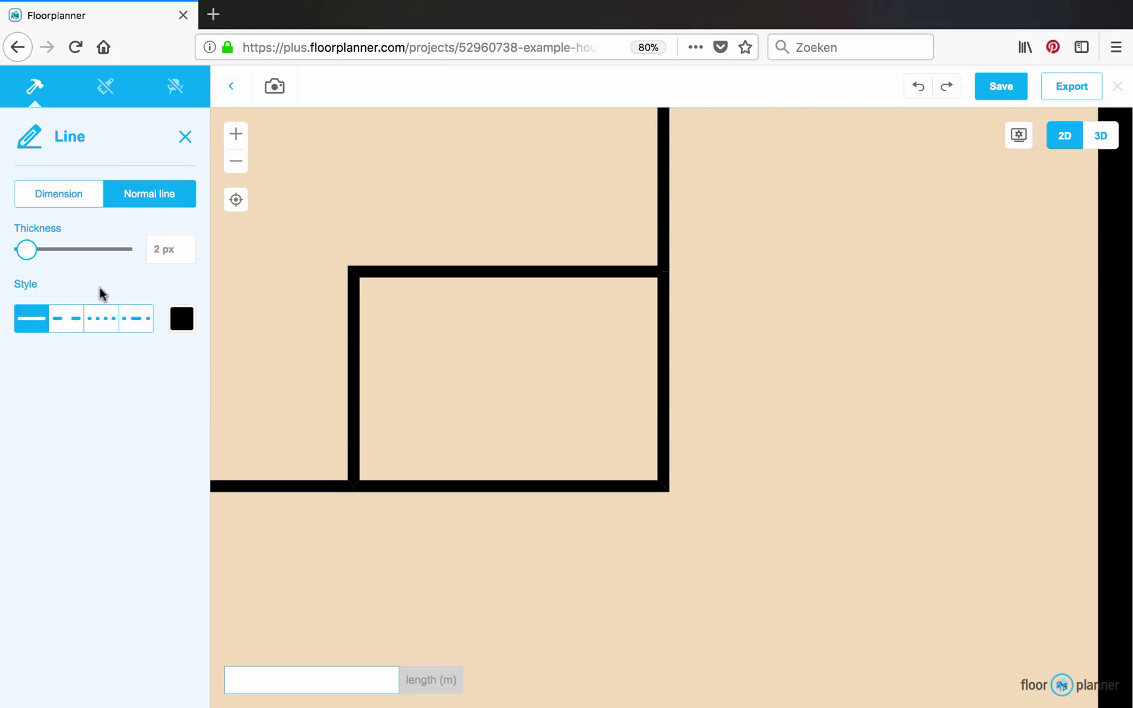
pyautogui.click(63, 200)
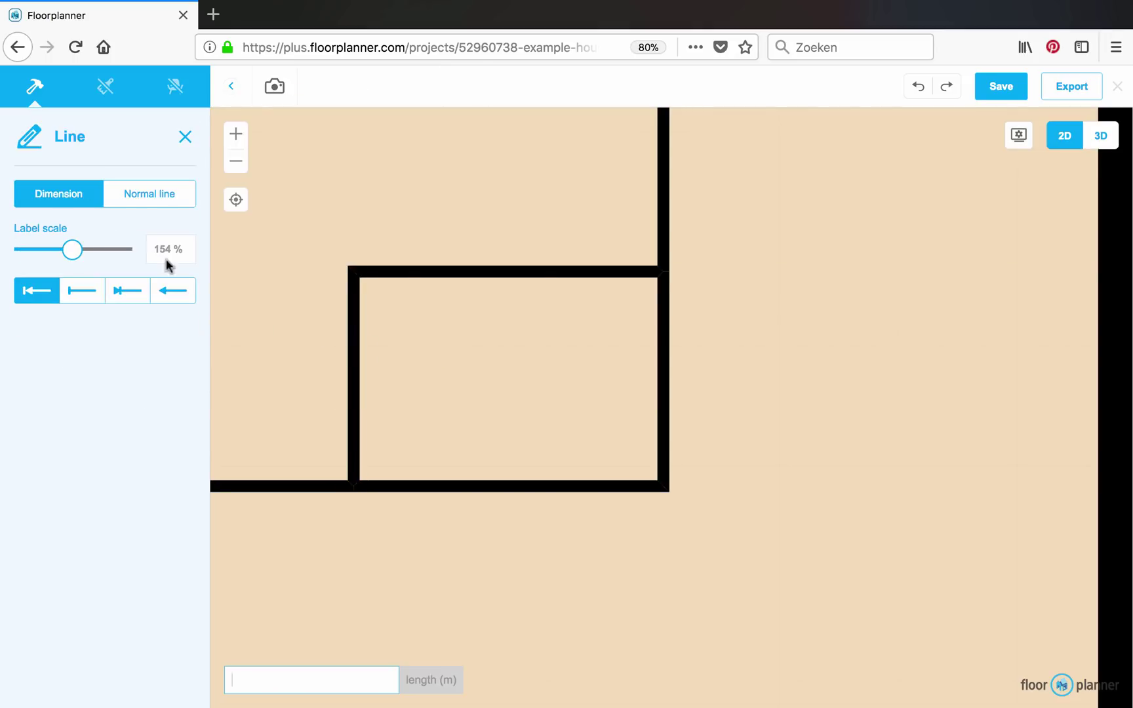
pyautogui.click(362, 370)
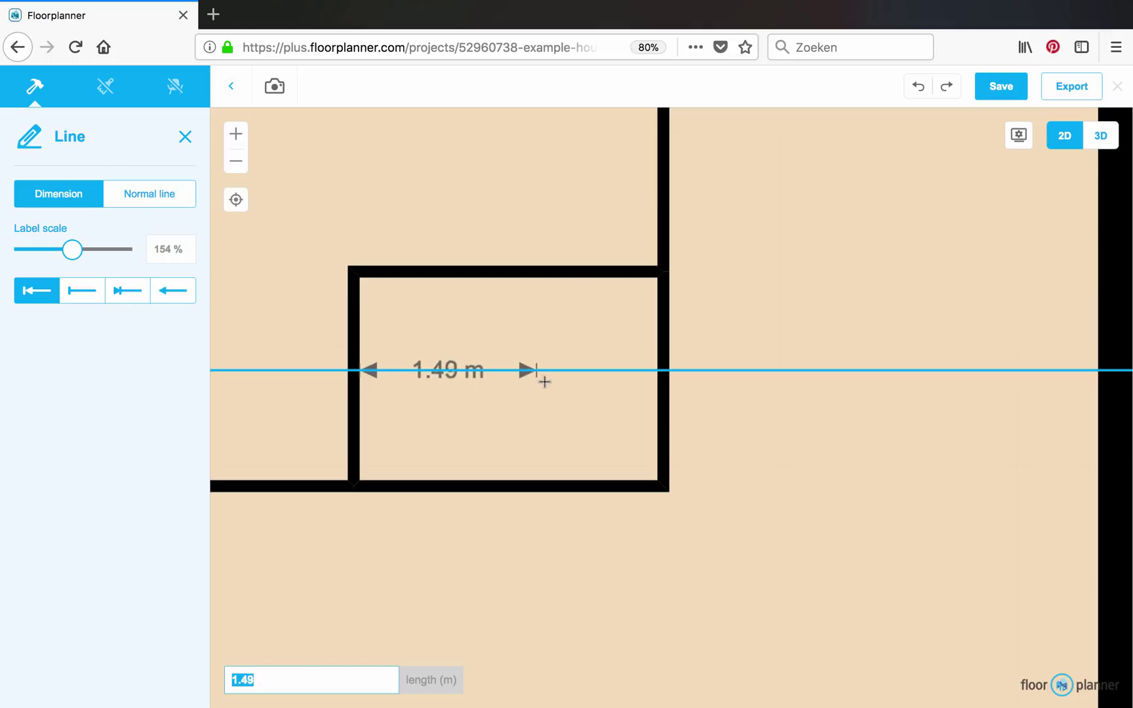
pyautogui.click(650, 371)
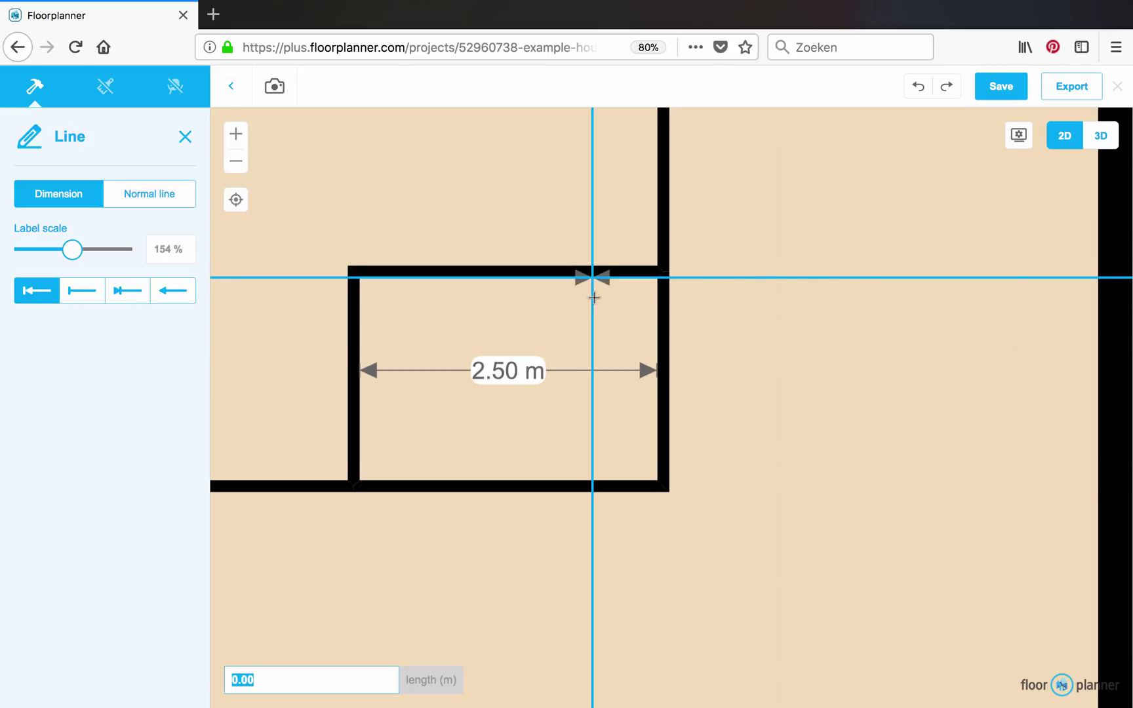
pyautogui.click(592, 278)
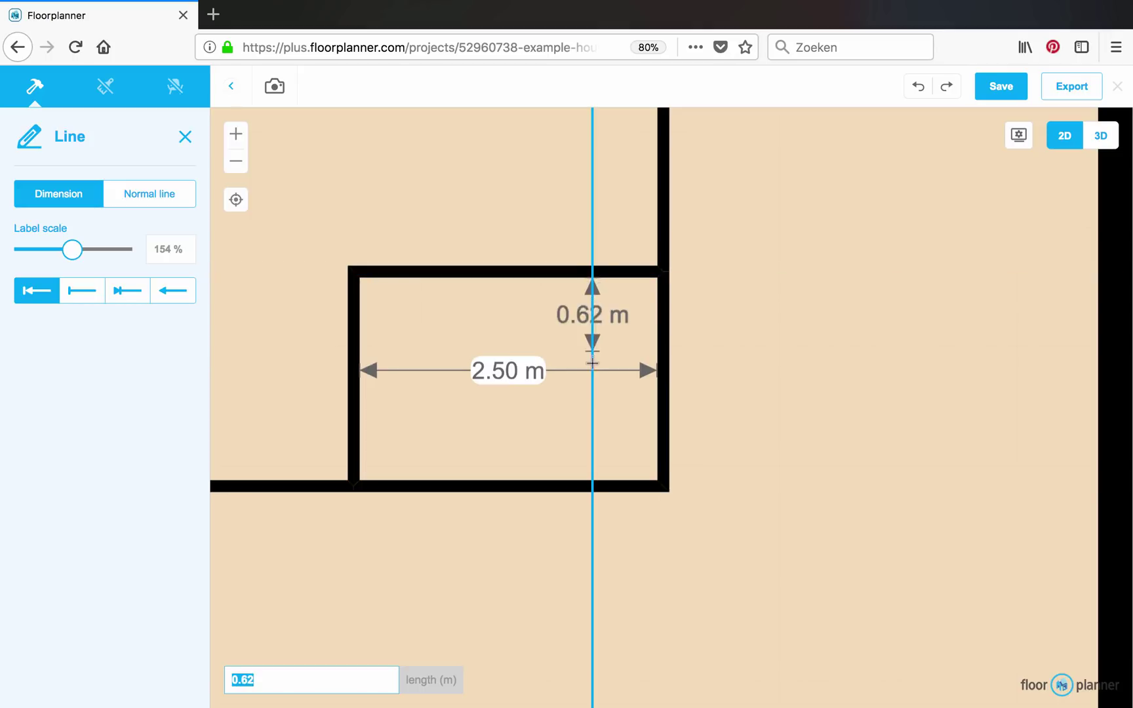
pyautogui.click(593, 469)
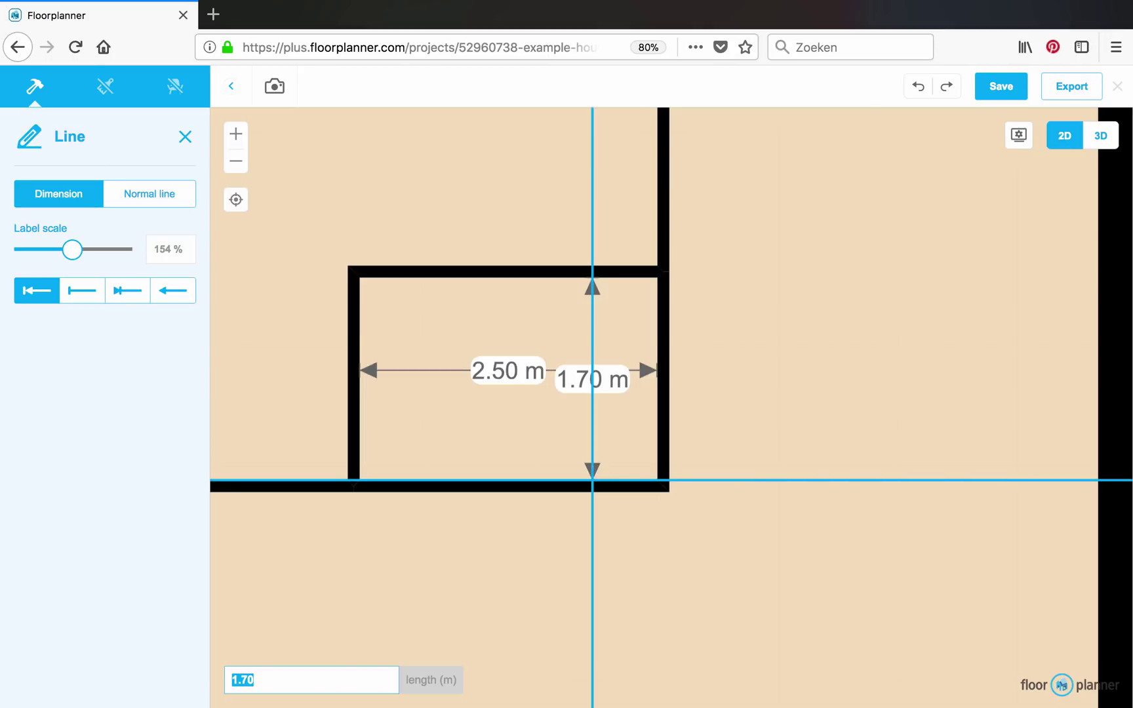
pyautogui.press('Escape')
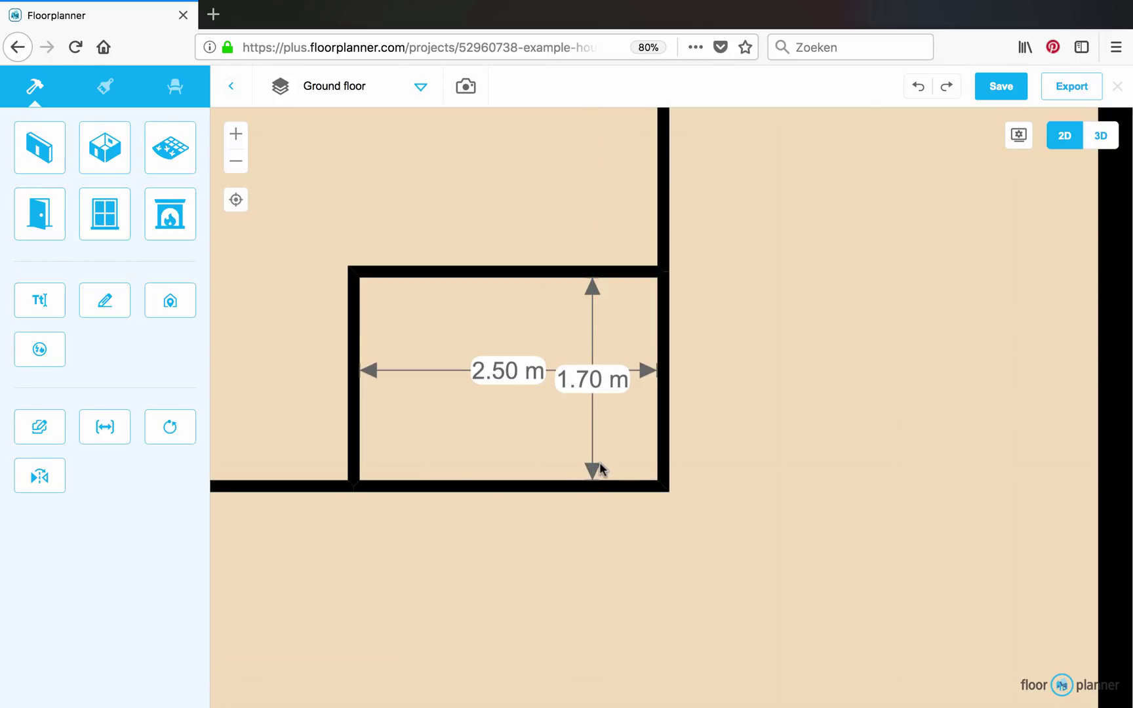
# Step: Move the 1.70 m dimension just right of the room and fit the whole plan in view
pyautogui.click(591, 381)
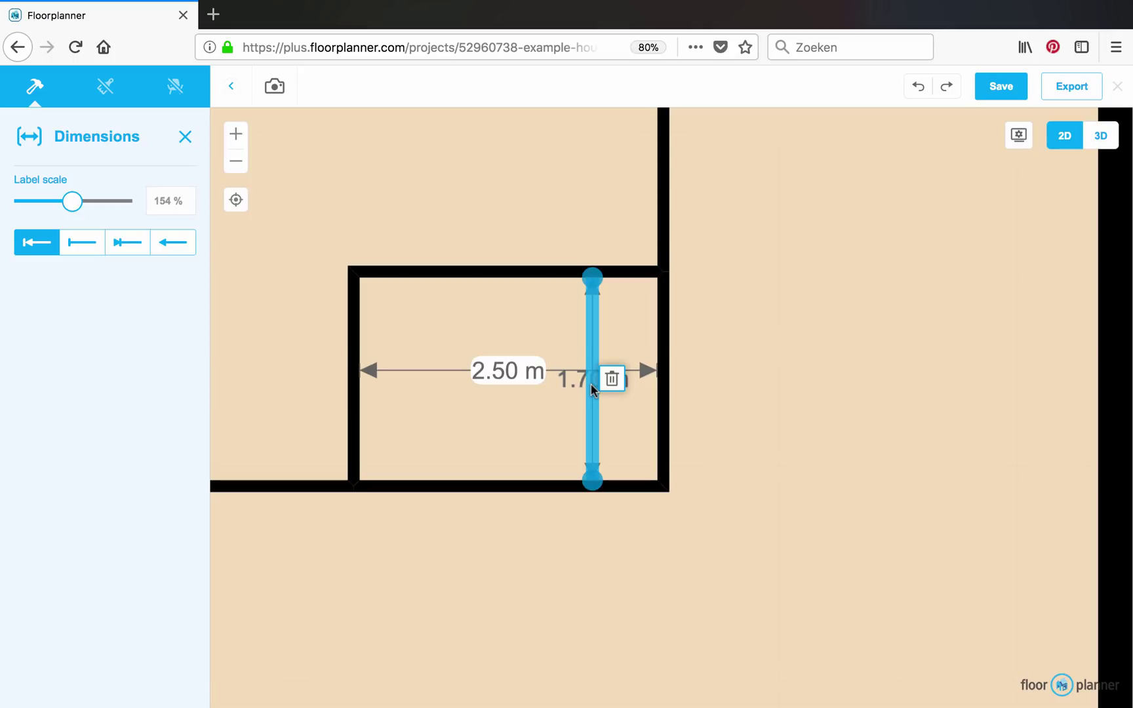
pyautogui.moveTo(591, 397); pyautogui.dragTo(1000, 395)
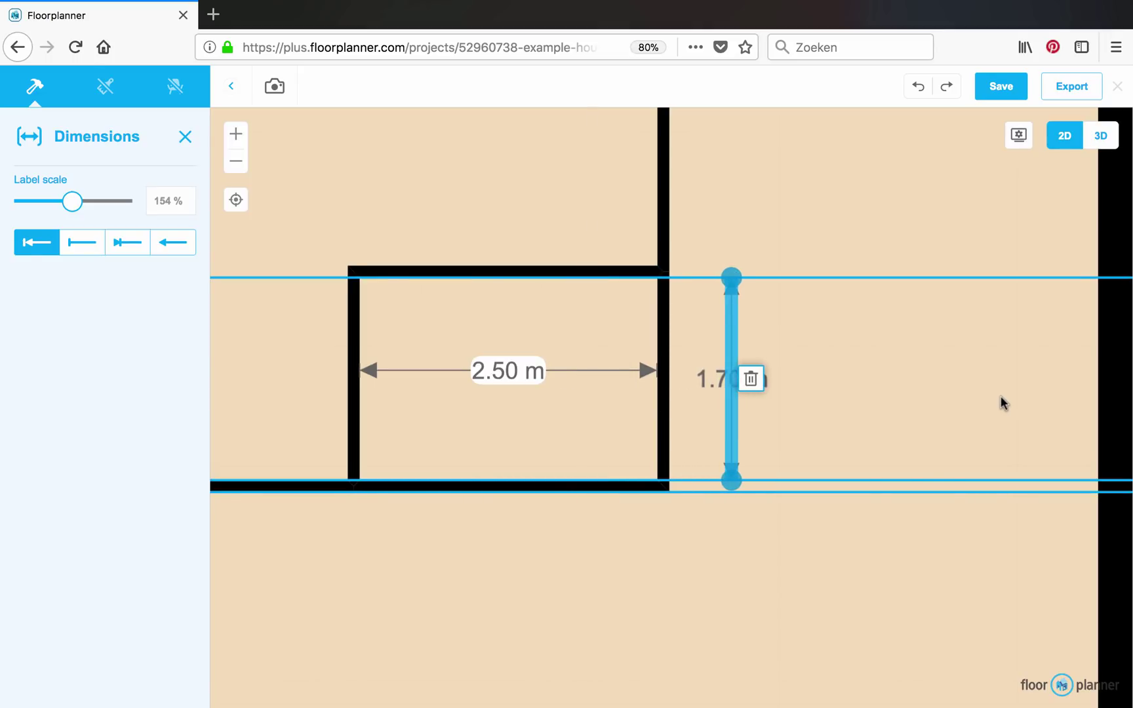
pyautogui.click(1000, 395)
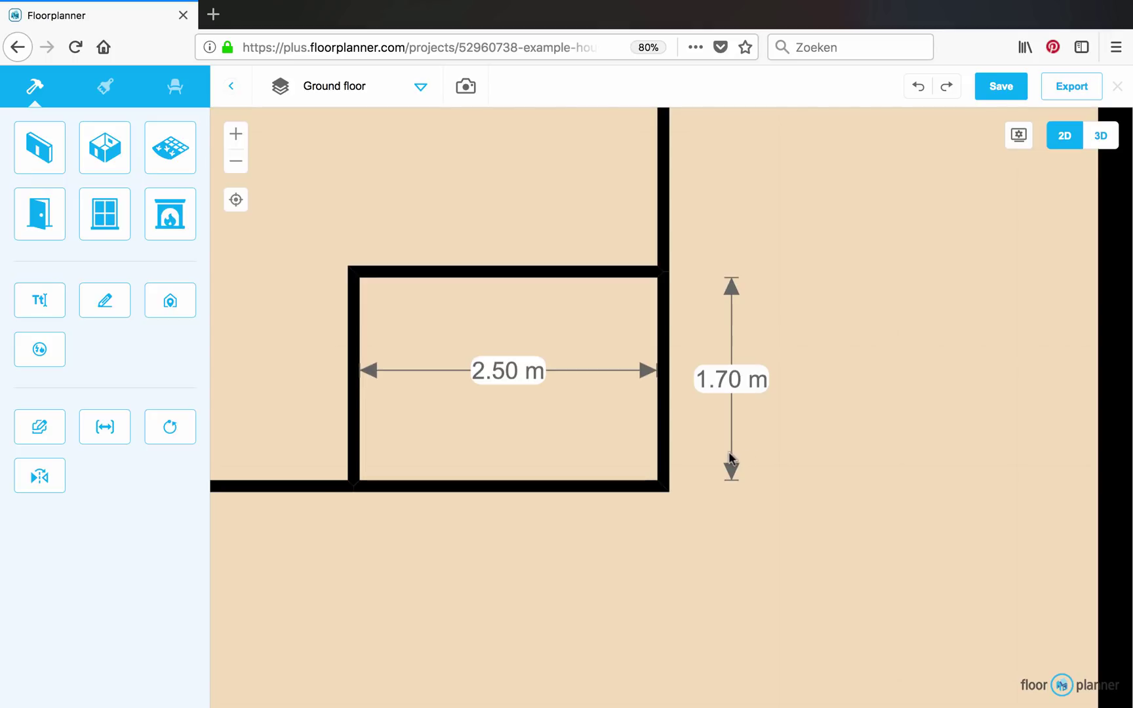
pyautogui.click(236, 200)
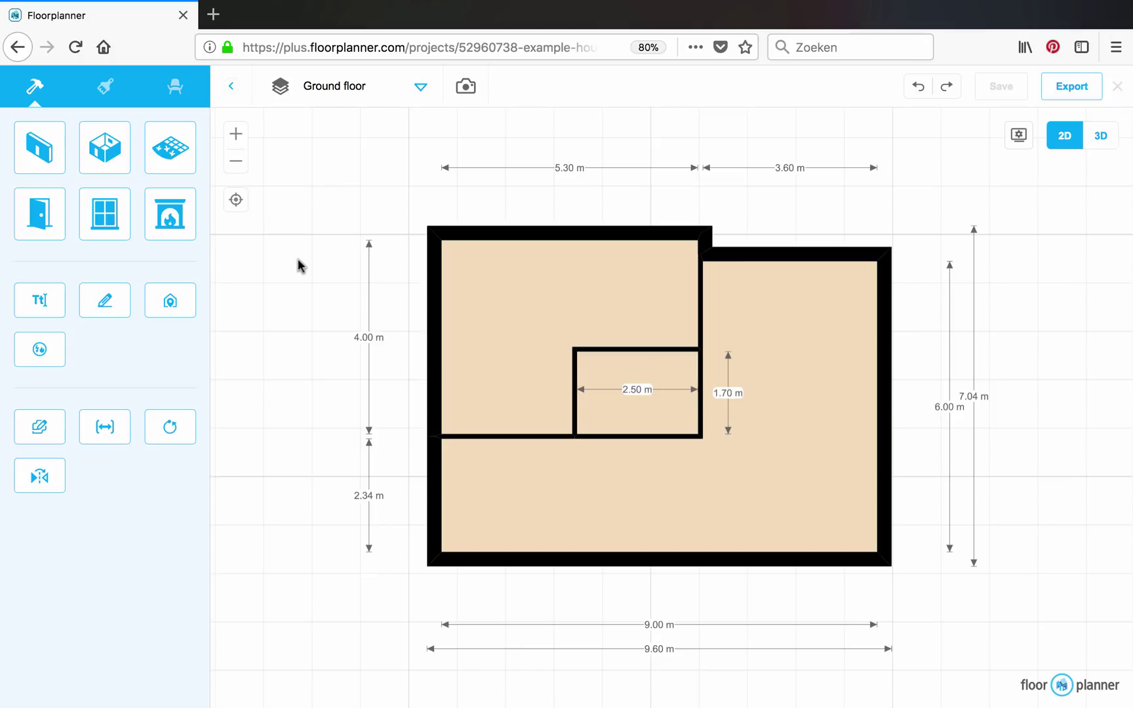
# Step: Pick First design under Ground floor from the floors and designs list
pyautogui.click(335, 86)
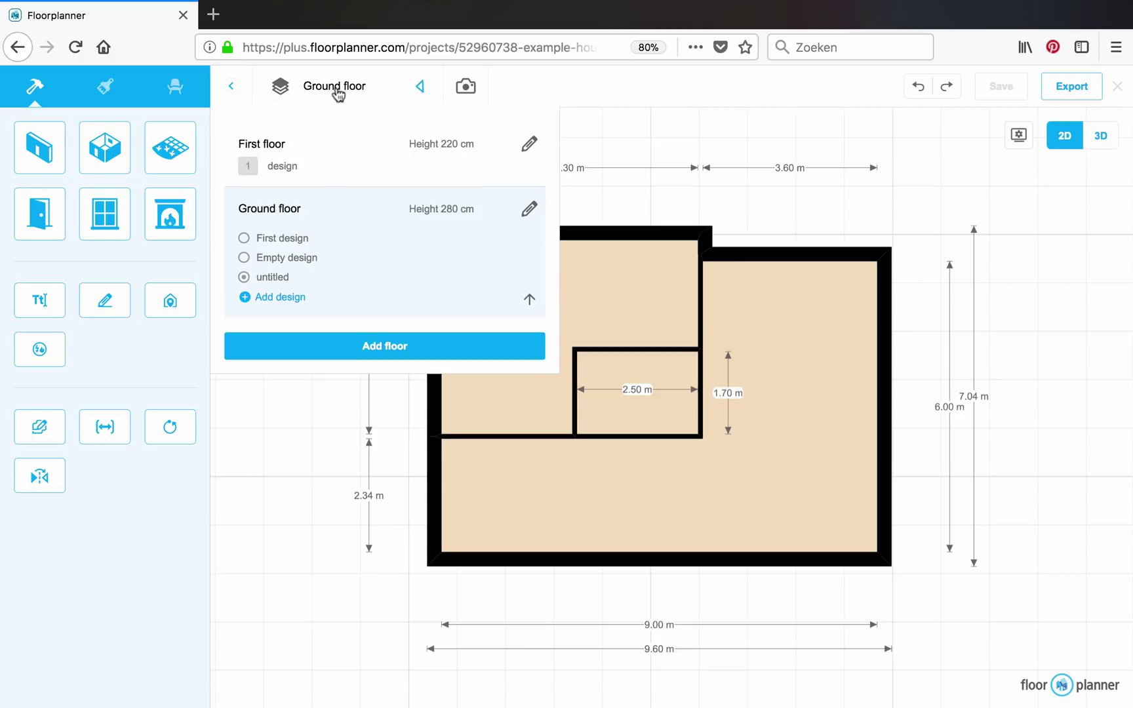
pyautogui.click(289, 238)
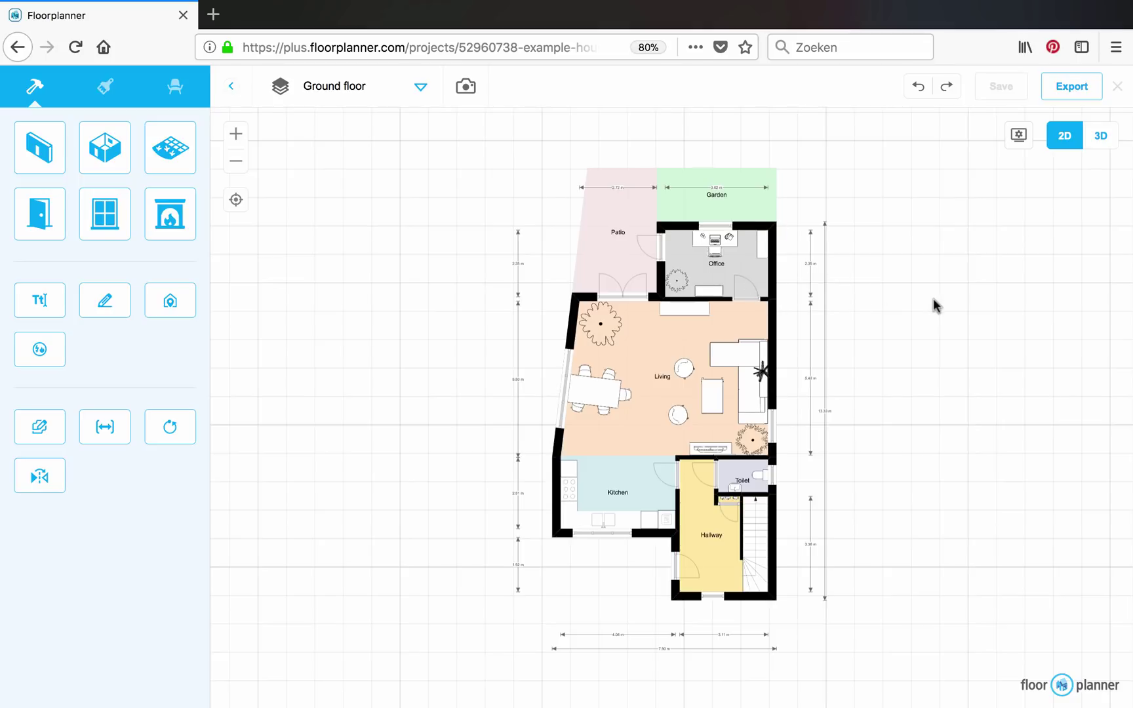
# Step: Pan and zoom to the toilet beside the staircase, between living room and hallway
pyautogui.moveTo(900, 278); pyautogui.dragTo(869, 258)
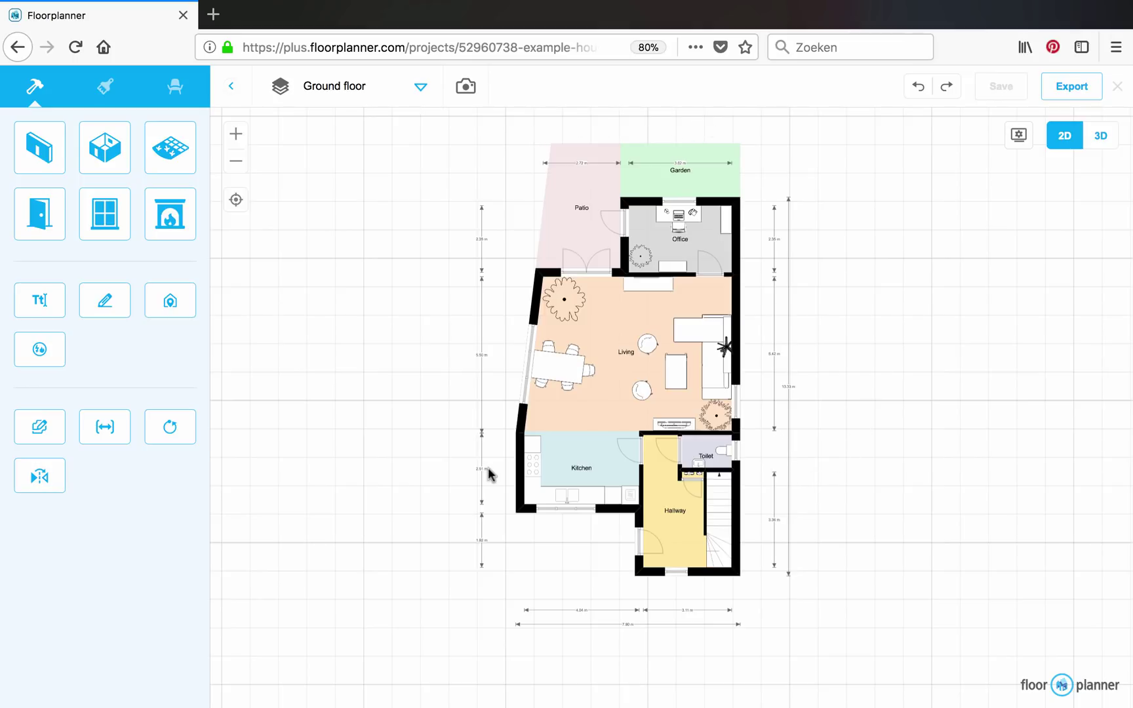
pyautogui.scroll(3, 467, 426)
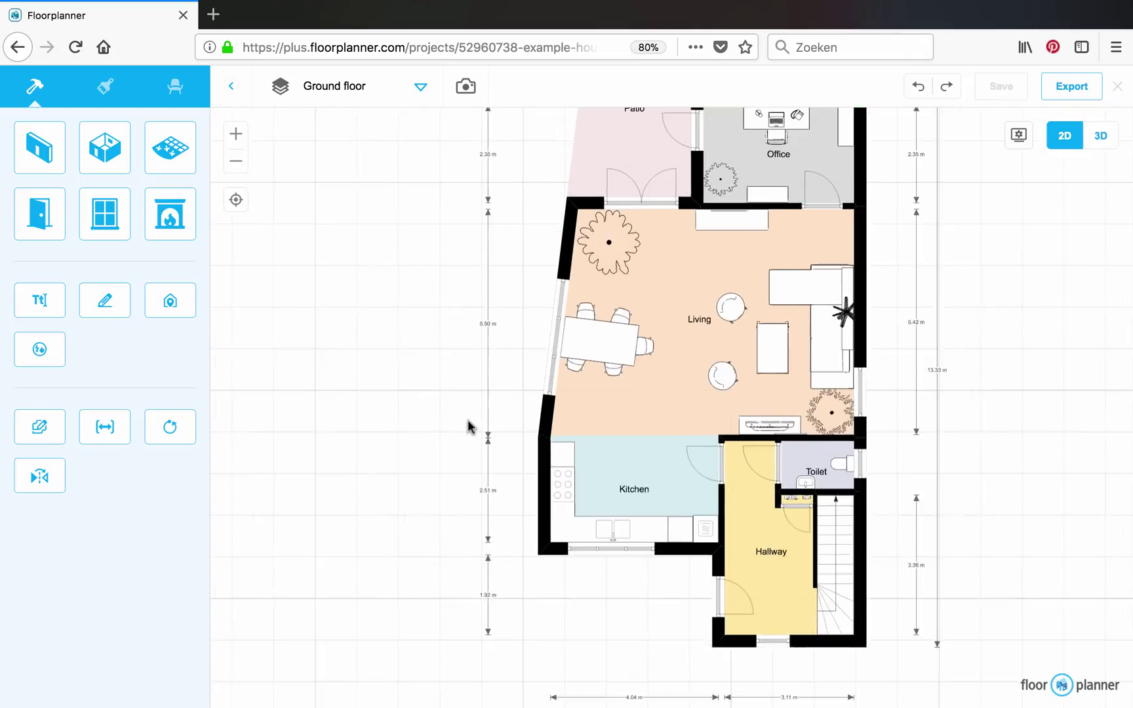
pyautogui.moveTo(393, 370); pyautogui.dragTo(372, 360)
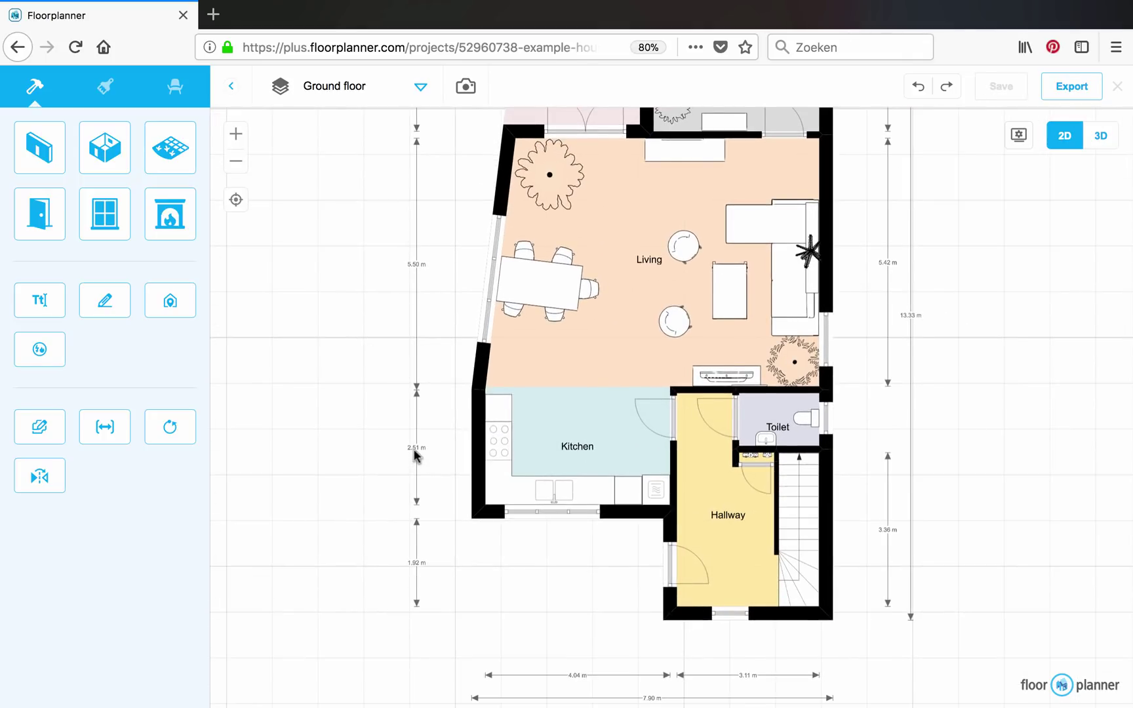
pyautogui.moveTo(1053, 513); pyautogui.dragTo(919, 422)
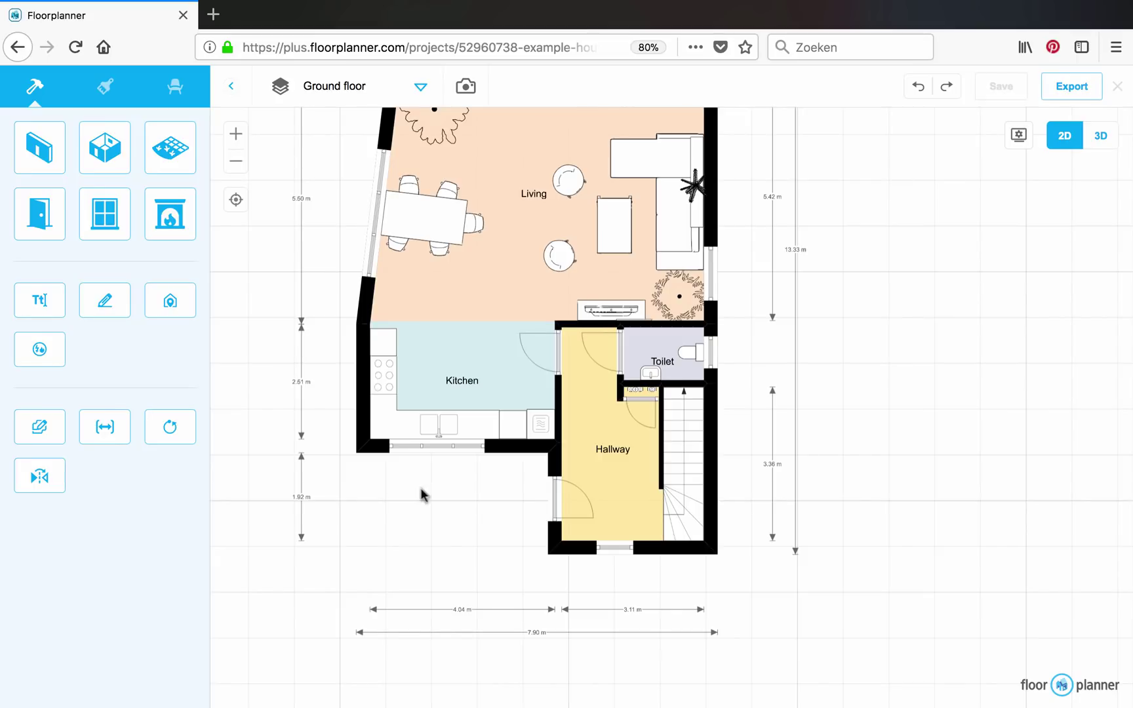
pyautogui.moveTo(1013, 365); pyautogui.dragTo(916, 394)
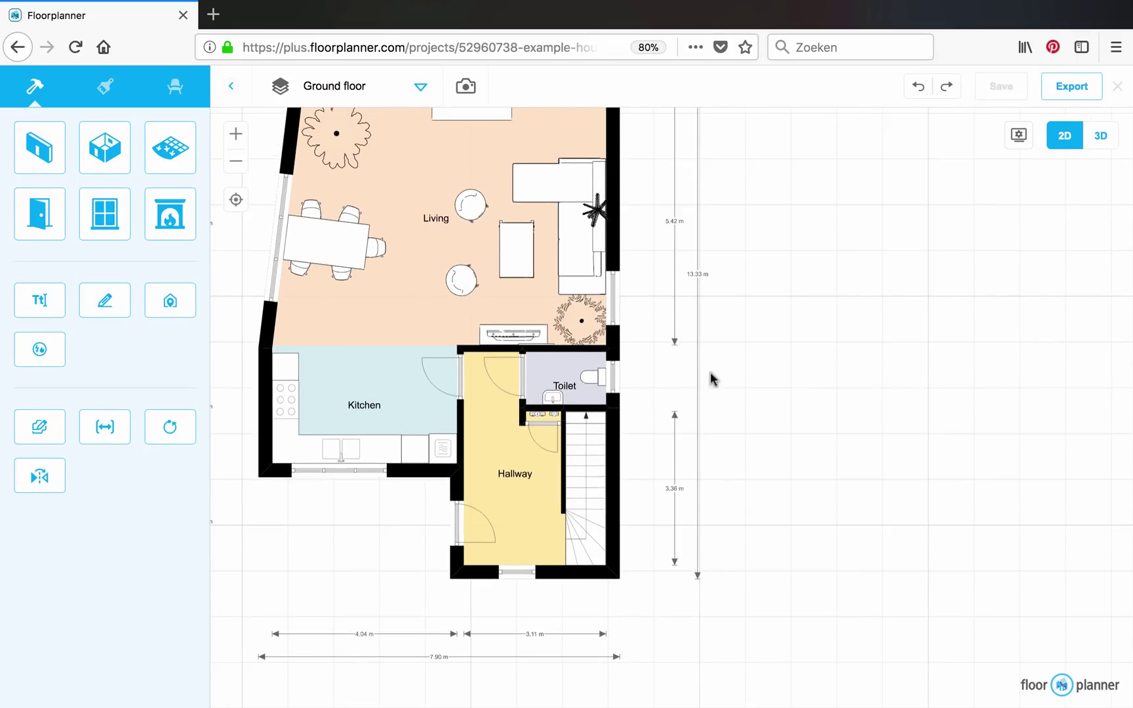
pyautogui.scroll(5, 637, 387)
# Step: Add a 1.15 m dimension line spanning the toilet's depth from its top wall to its bottom wall
pyautogui.click(577, 348)
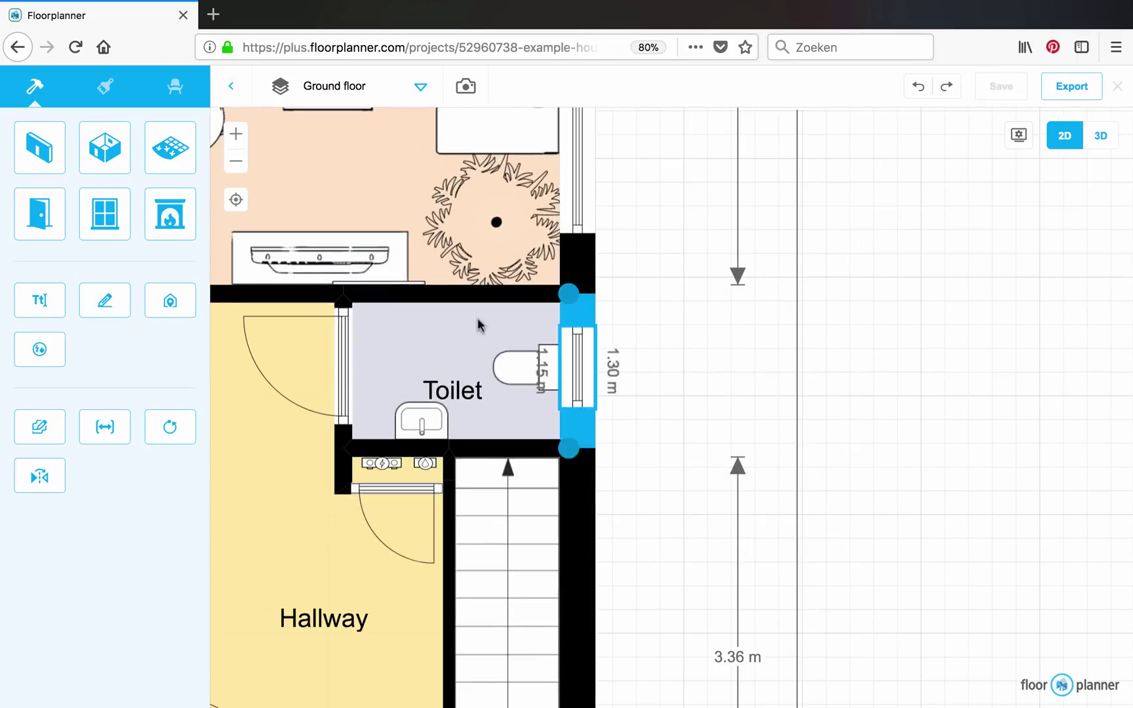
pyautogui.click(105, 300)
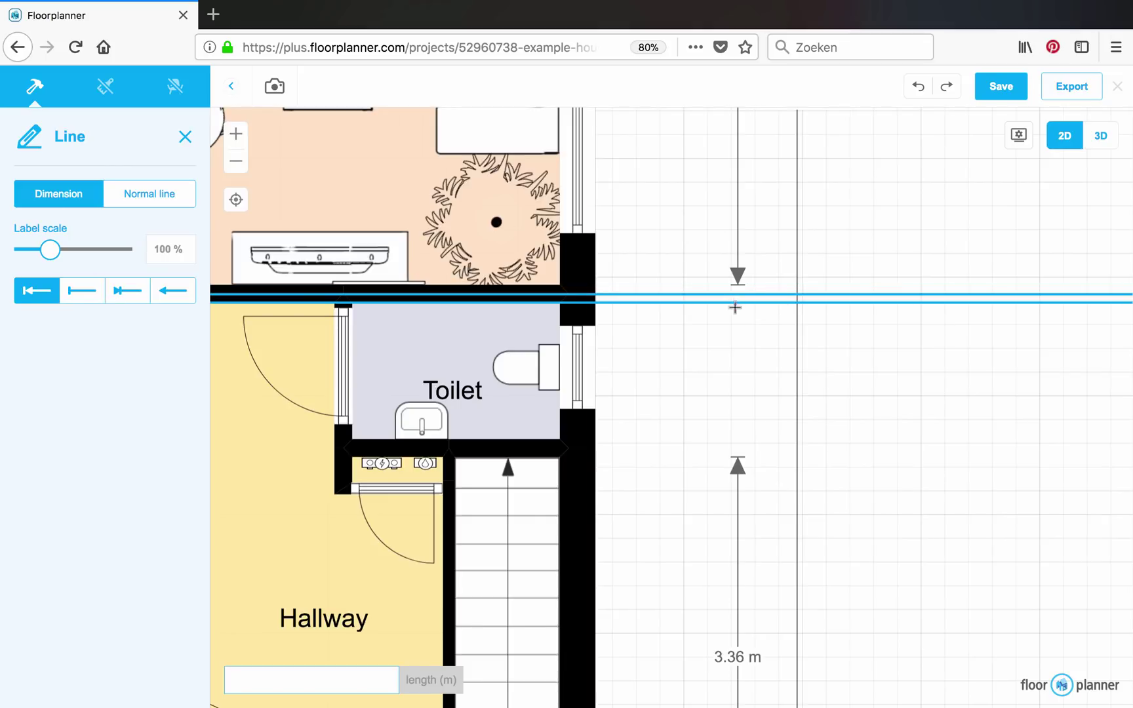
pyautogui.click(737, 304)
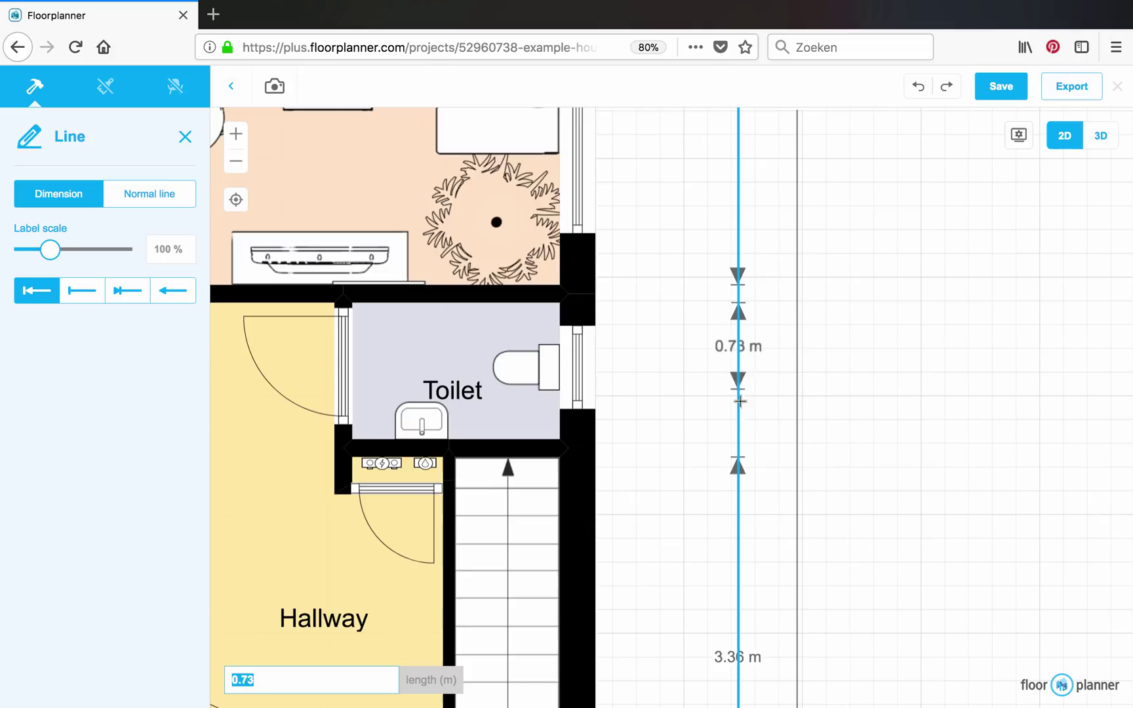
pyautogui.click(740, 432)
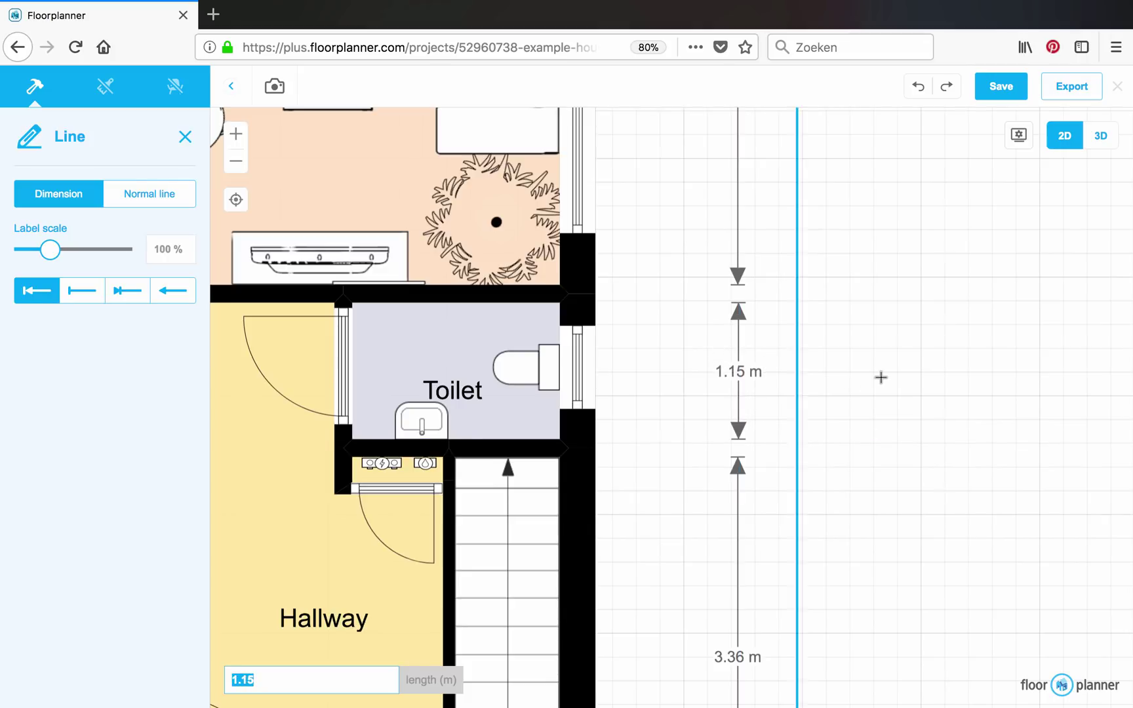
pyautogui.scroll(-3, 605, 339)
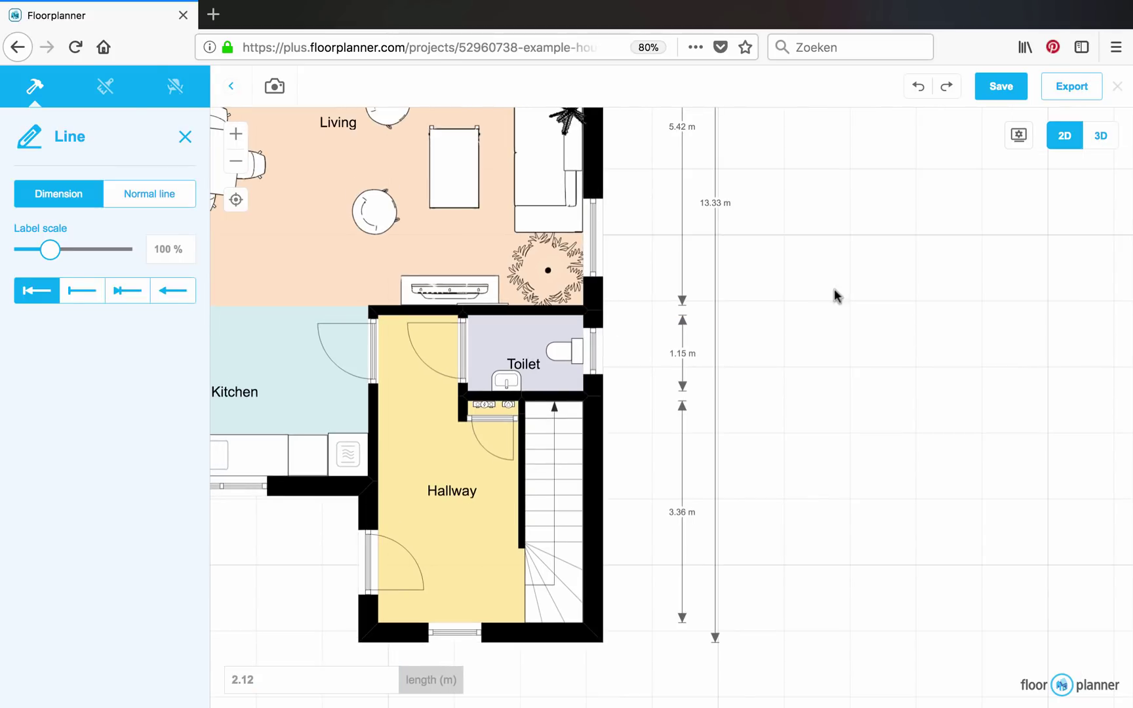
pyautogui.click(235, 199)
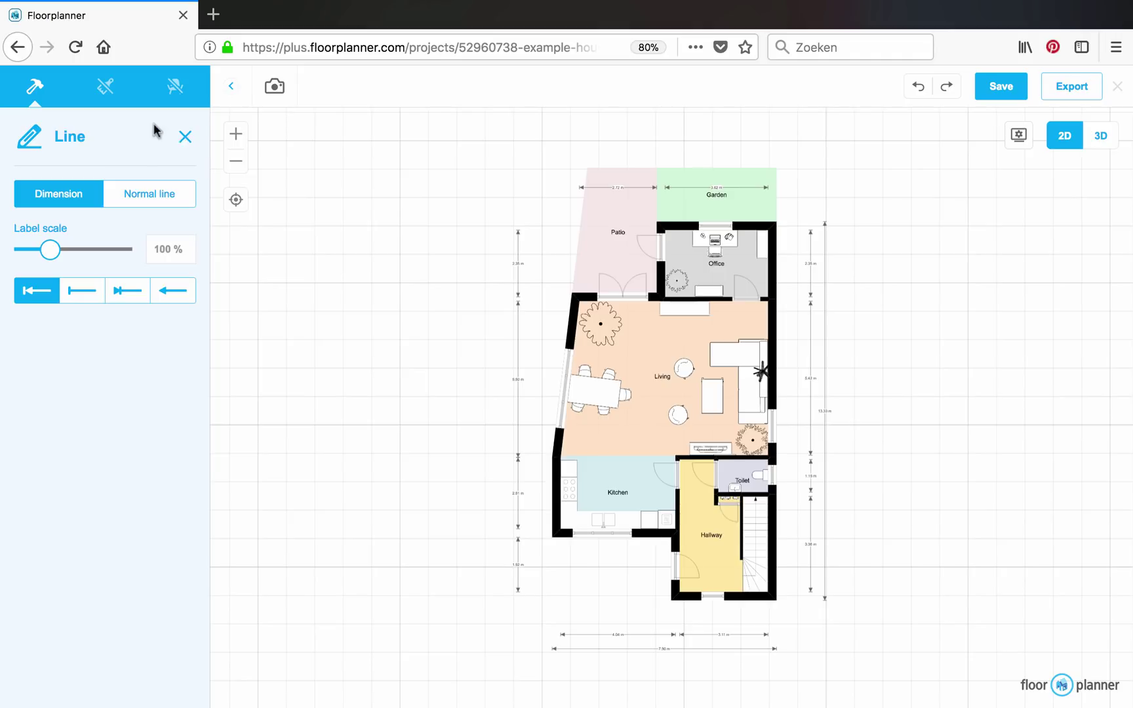
# Step: Convert the auto-generated dimensions into separate editable dimension lines, switching off automatic generation
pyautogui.click(184, 136)
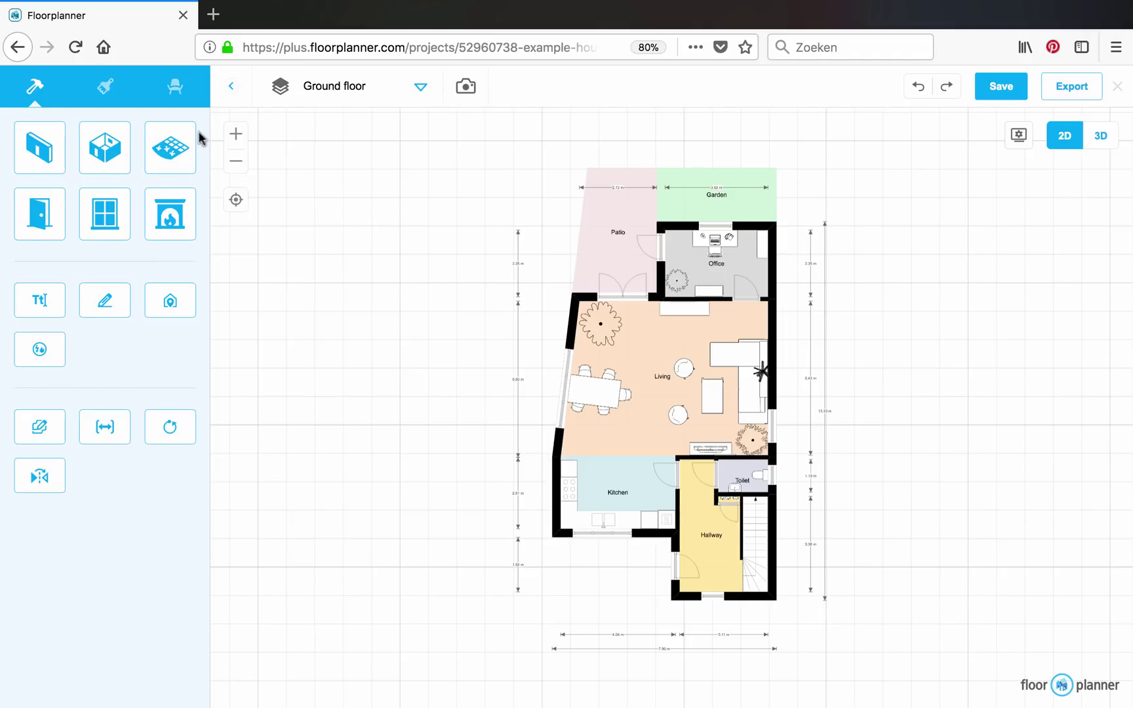
pyautogui.click(105, 427)
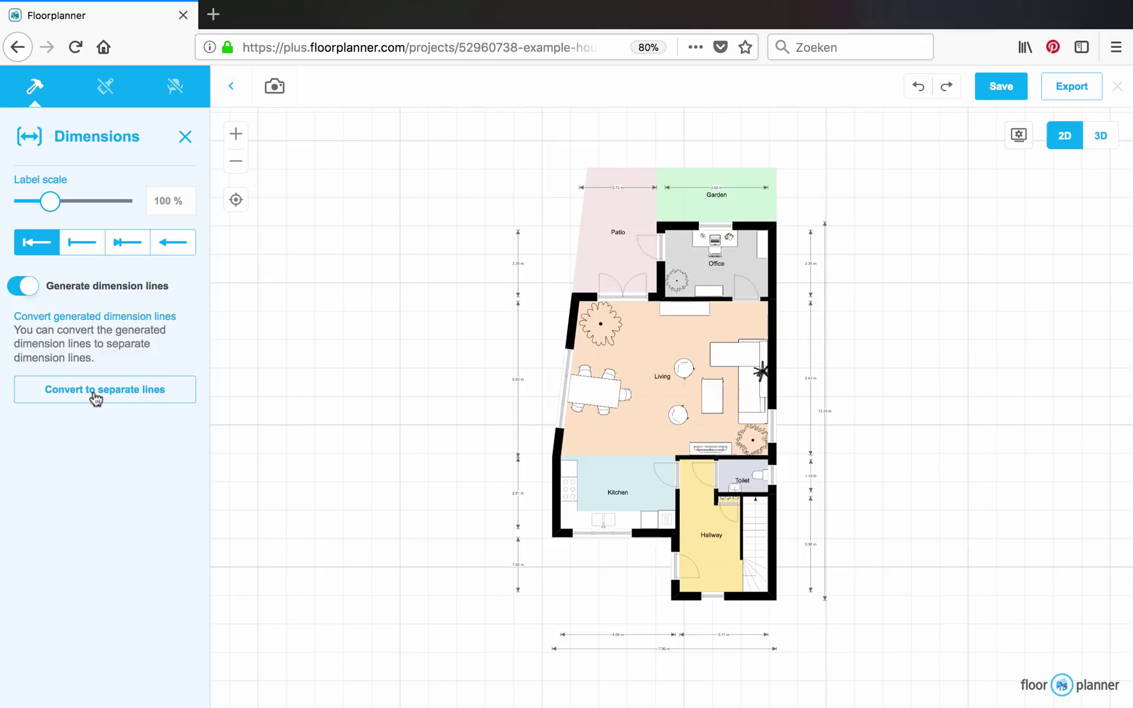
pyautogui.click(95, 397)
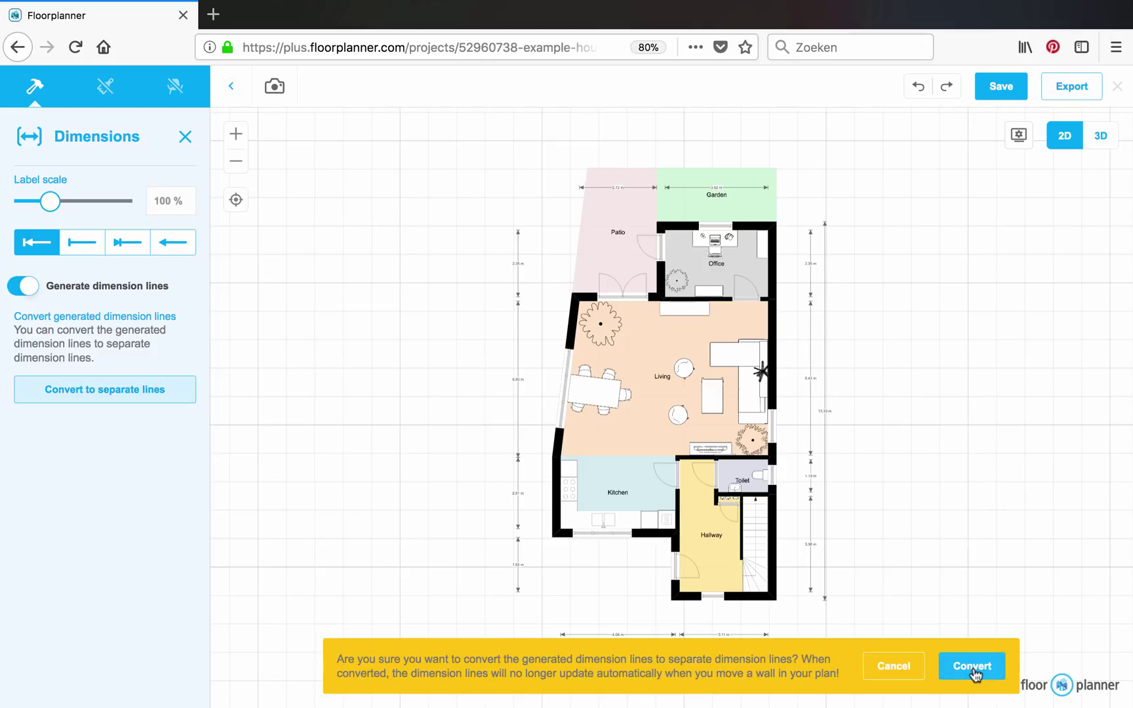
pyautogui.click(973, 668)
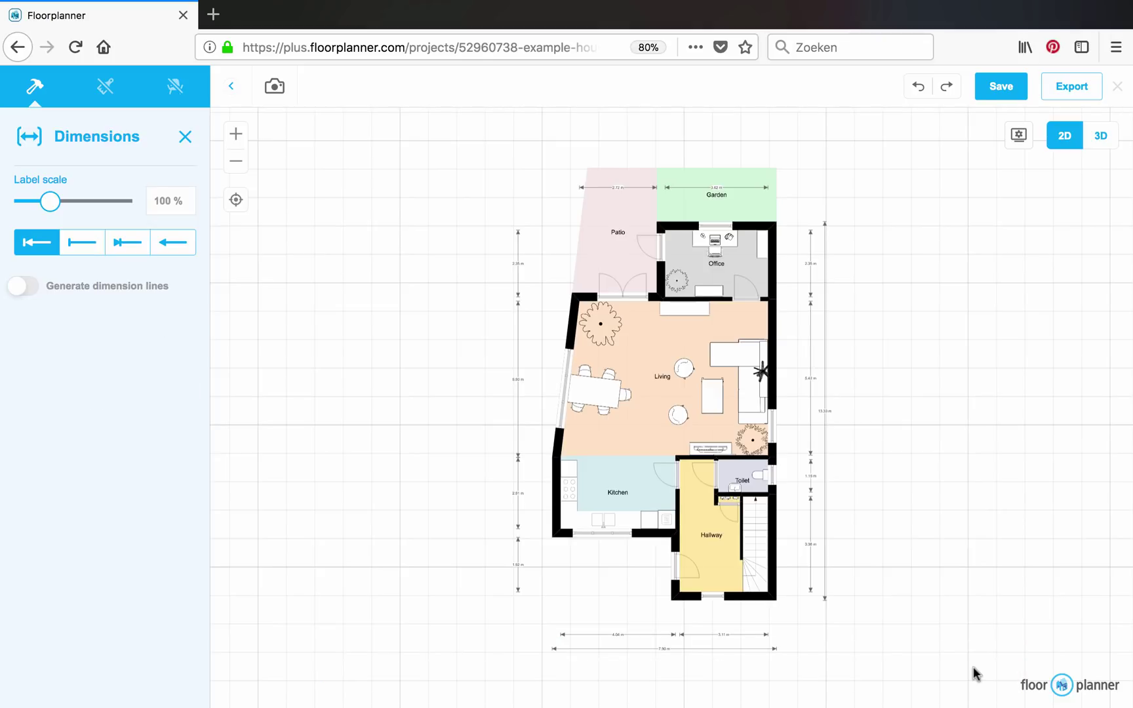
# Step: Move the 2.72 m Patio dimension up above the patio
pyautogui.click(619, 189)
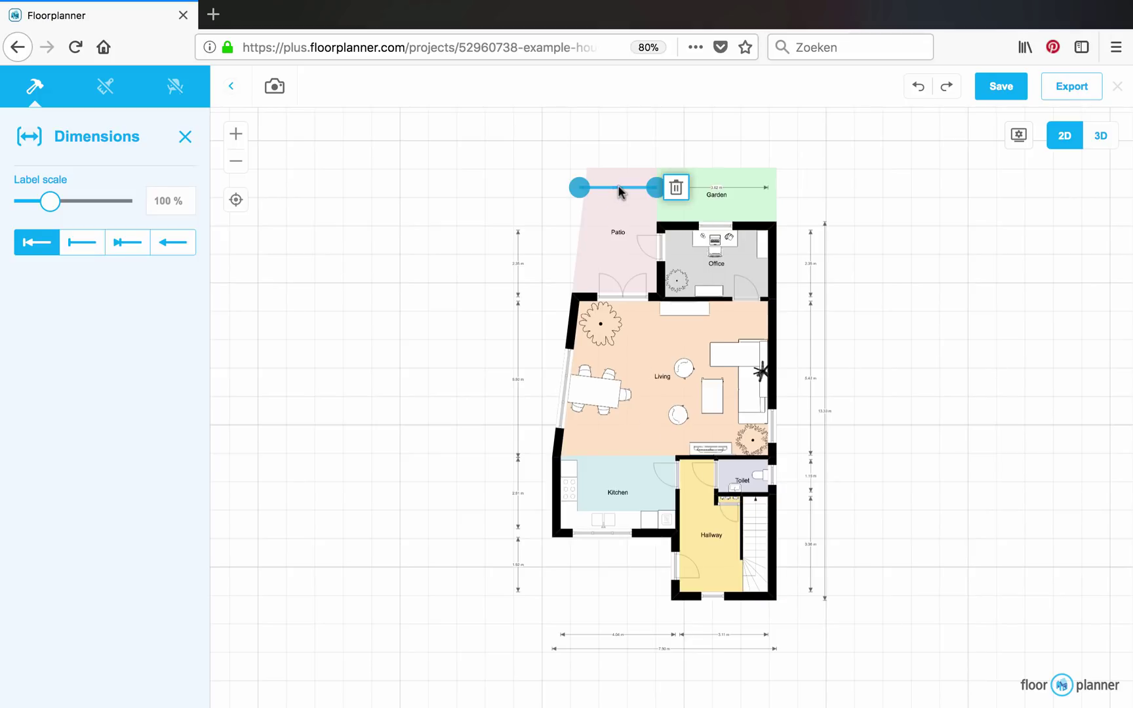
pyautogui.scroll(3, 619, 191)
pyautogui.scroll(3, 526, 215)
pyautogui.click(510, 261)
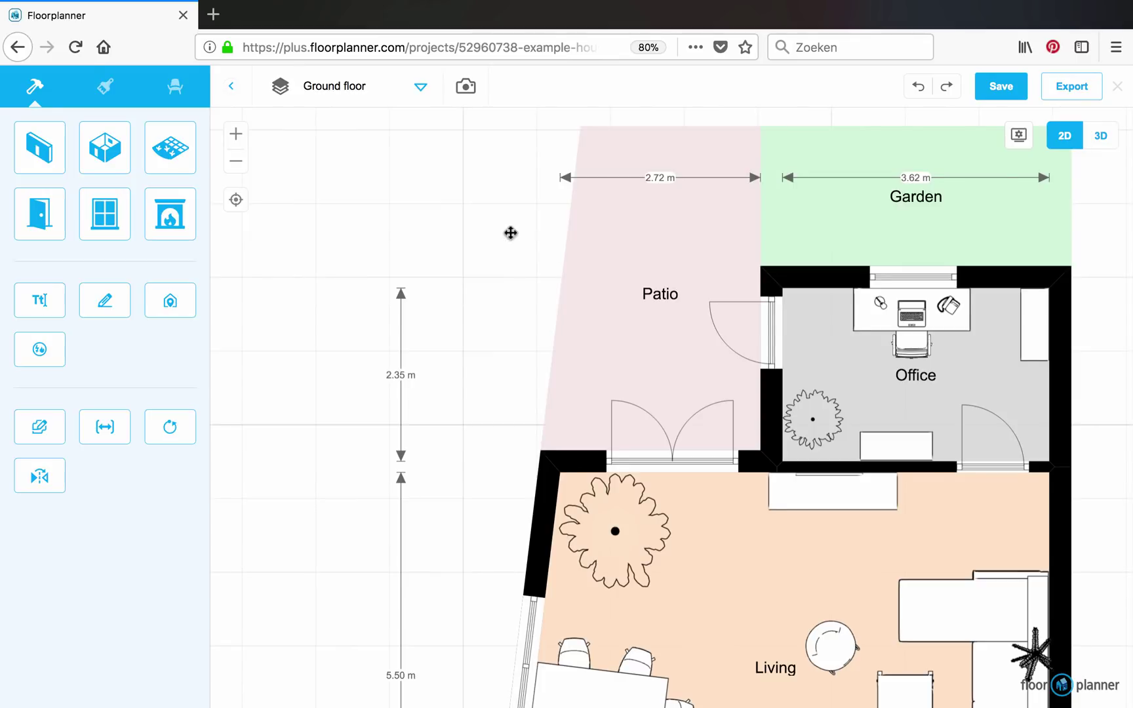
pyautogui.scroll(3, 511, 232)
pyautogui.click(599, 544)
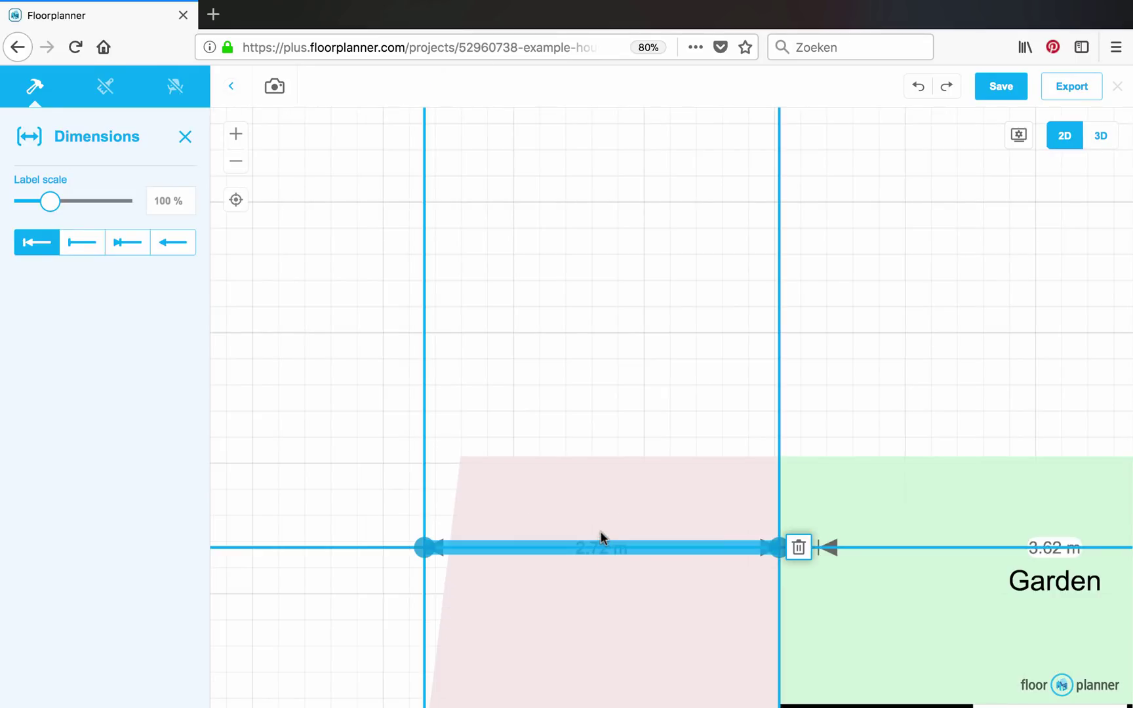
pyautogui.moveTo(601, 538); pyautogui.dragTo(598, 339)
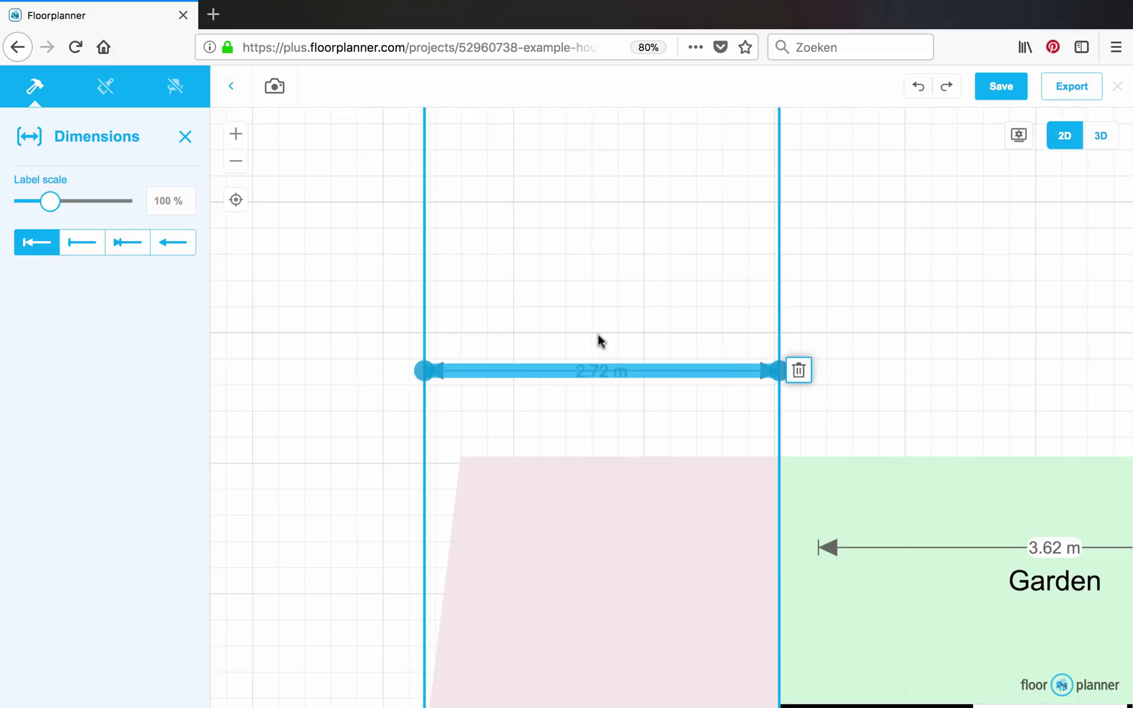
pyautogui.click(599, 337)
# Step: Move the 3.62 m Garden dimension up level with the 2.72 m dimension
pyautogui.moveTo(923, 407); pyautogui.dragTo(623, 376)
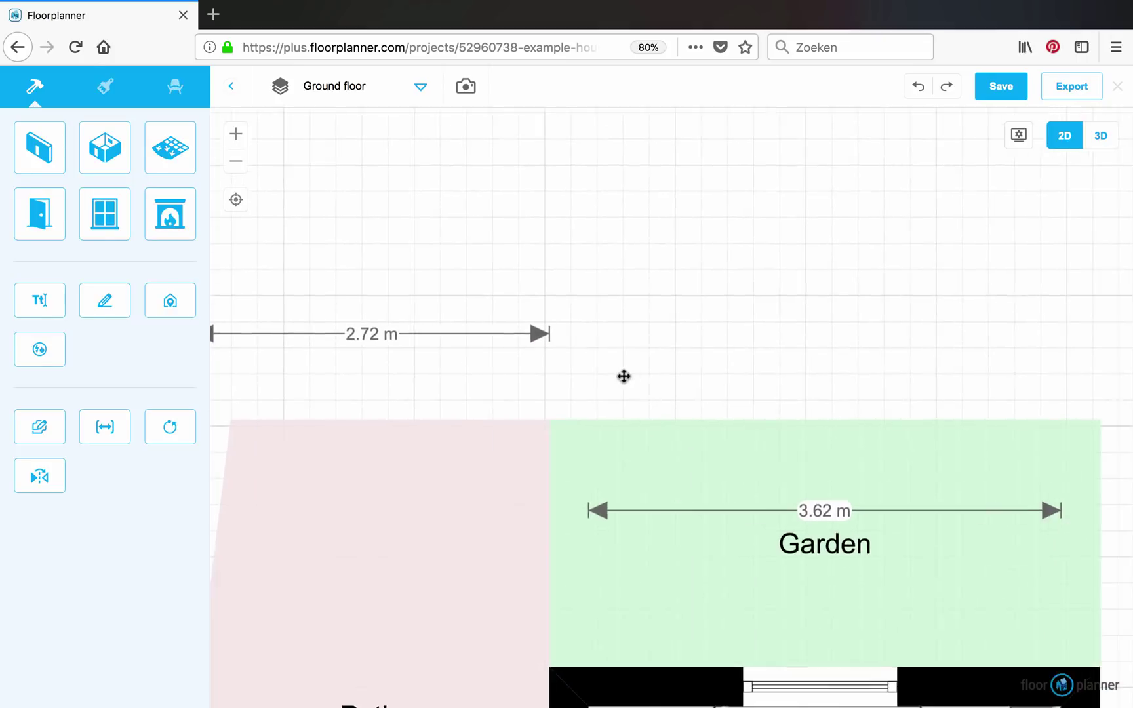
pyautogui.moveTo(766, 467); pyautogui.dragTo(750, 384)
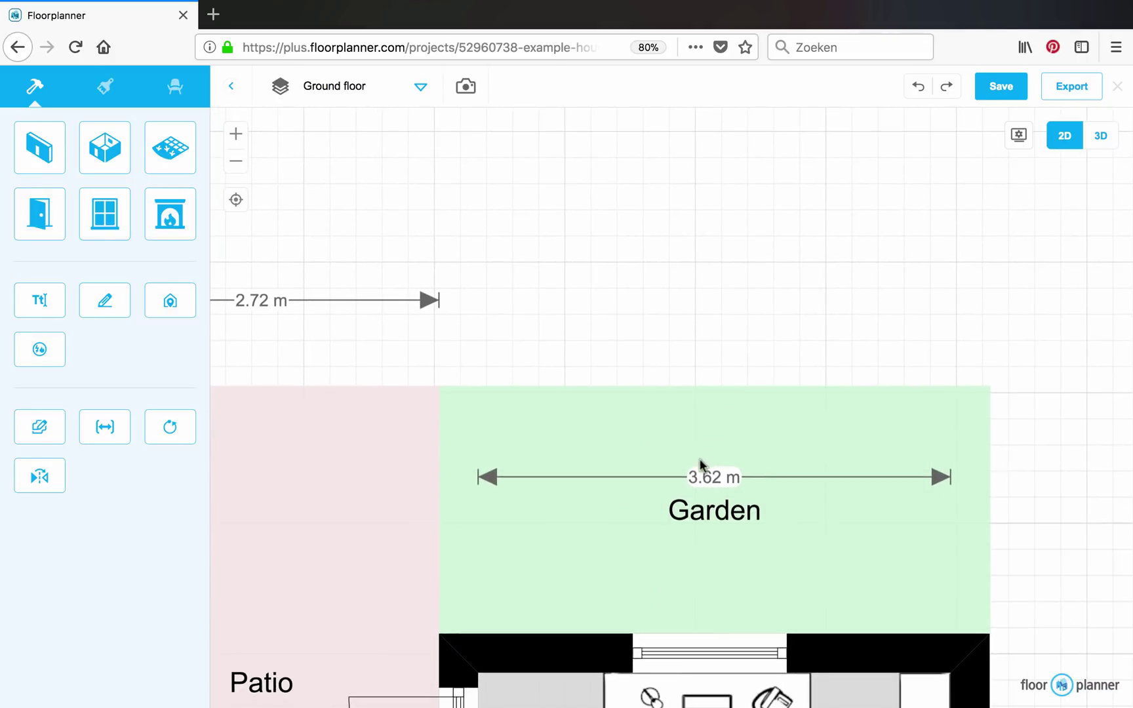
pyautogui.click(697, 477)
pyautogui.moveTo(723, 475); pyautogui.dragTo(731, 293)
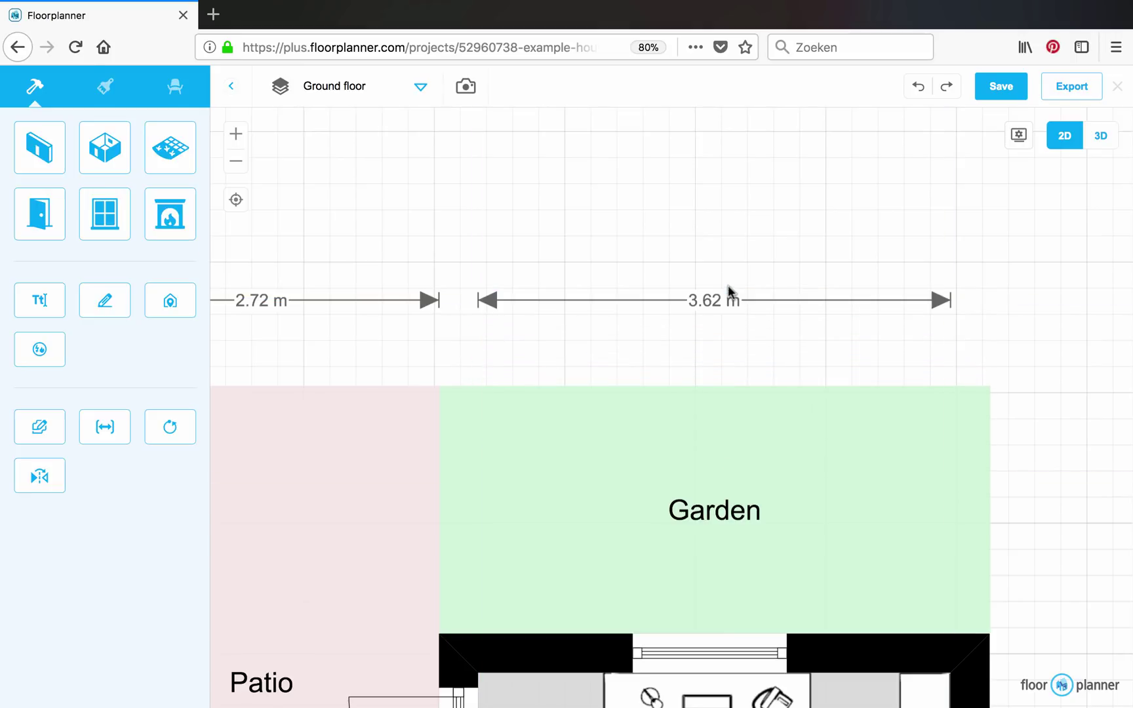
# Step: Delete the overall 13.33 m length and 7.90 m width dimension lines
pyautogui.click(236, 199)
pyautogui.scroll(2, 892, 467)
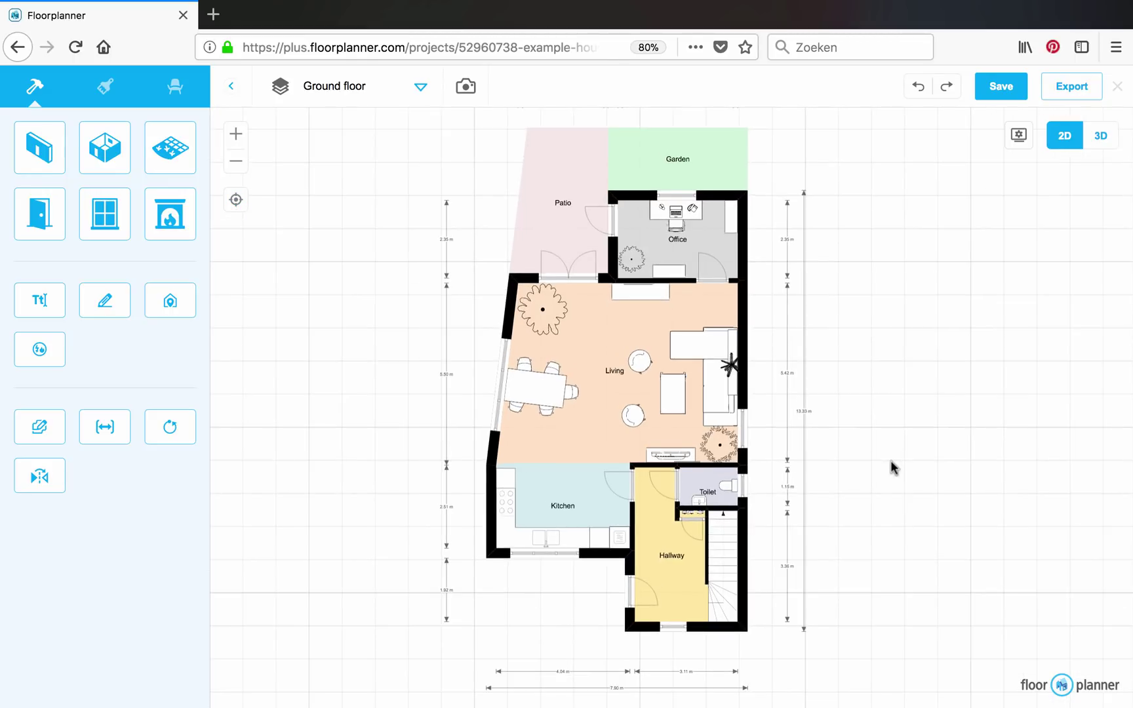
pyautogui.scroll(2, 892, 466)
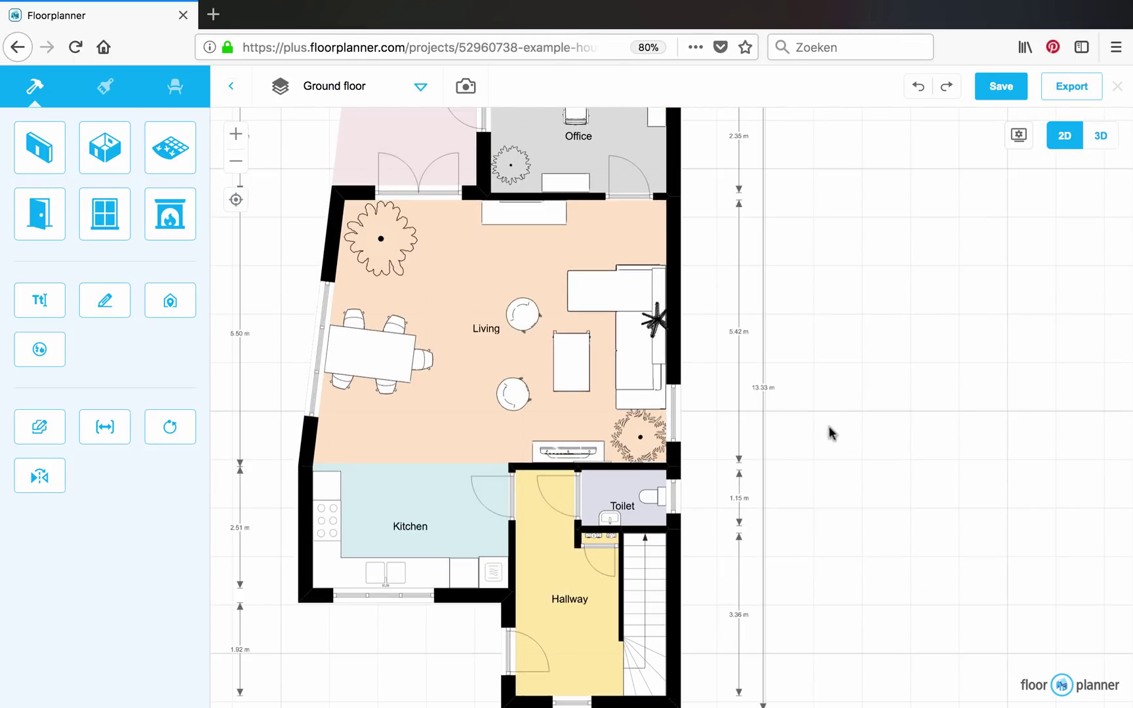
pyautogui.click(764, 388)
pyautogui.click(782, 387)
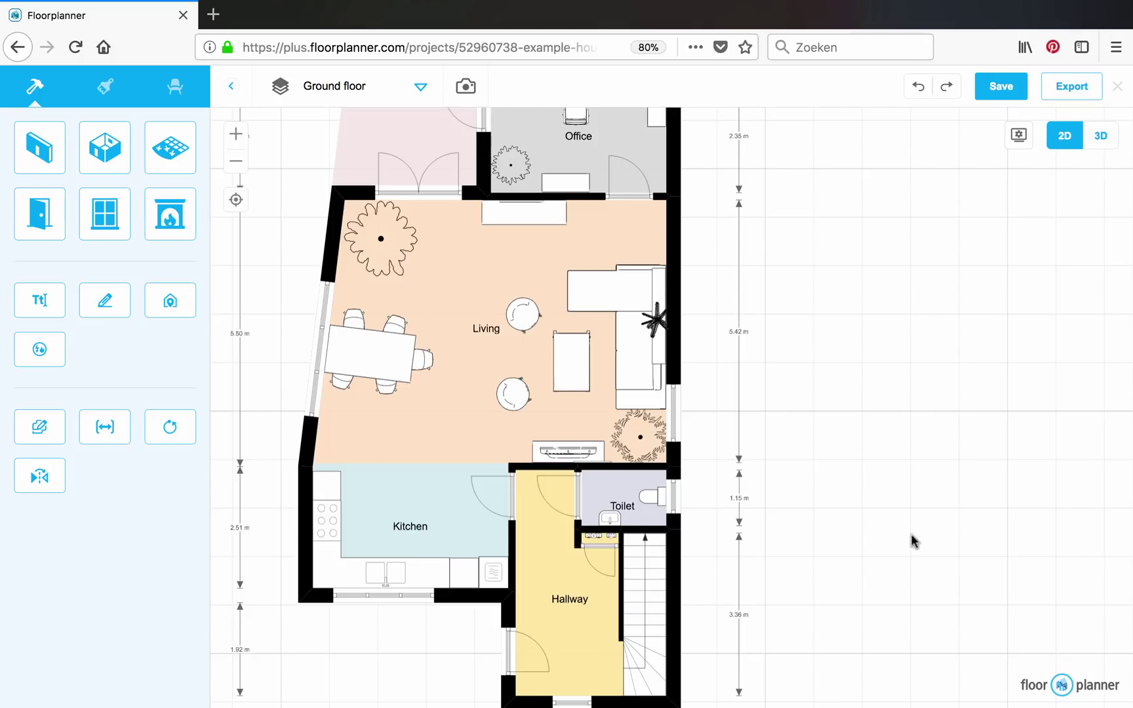
pyautogui.scroll(-5, 1001, 321)
pyautogui.click(599, 545)
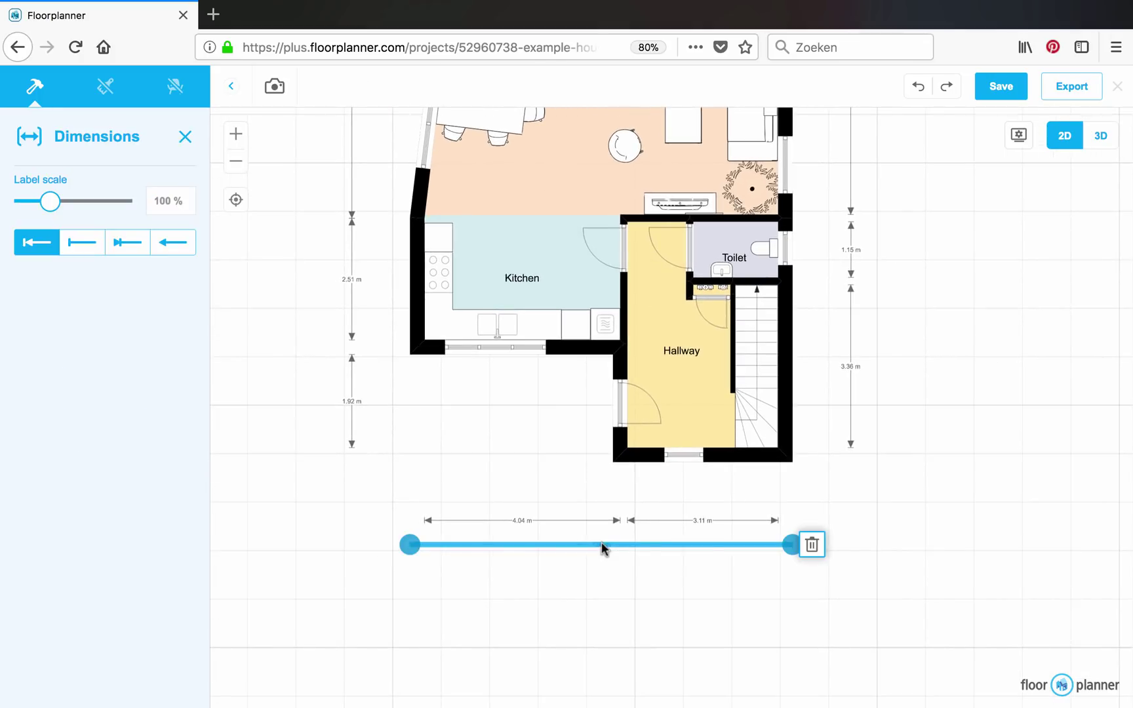
pyautogui.click(810, 544)
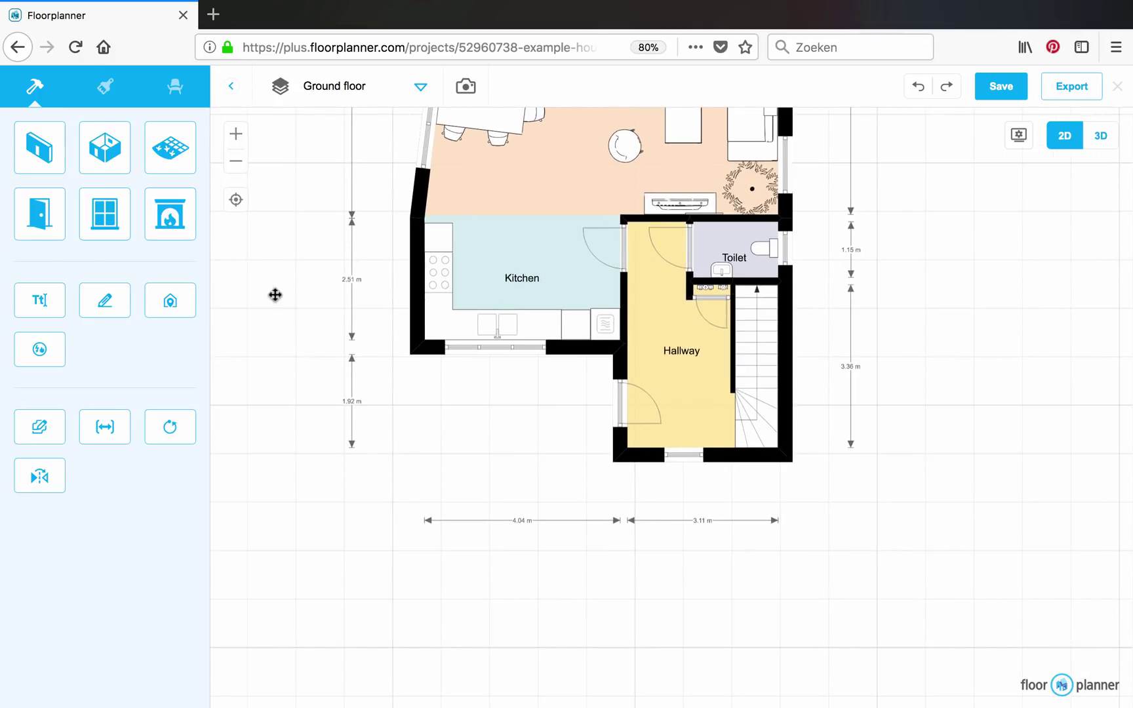
pyautogui.moveTo(273, 293); pyautogui.dragTo(384, 531)
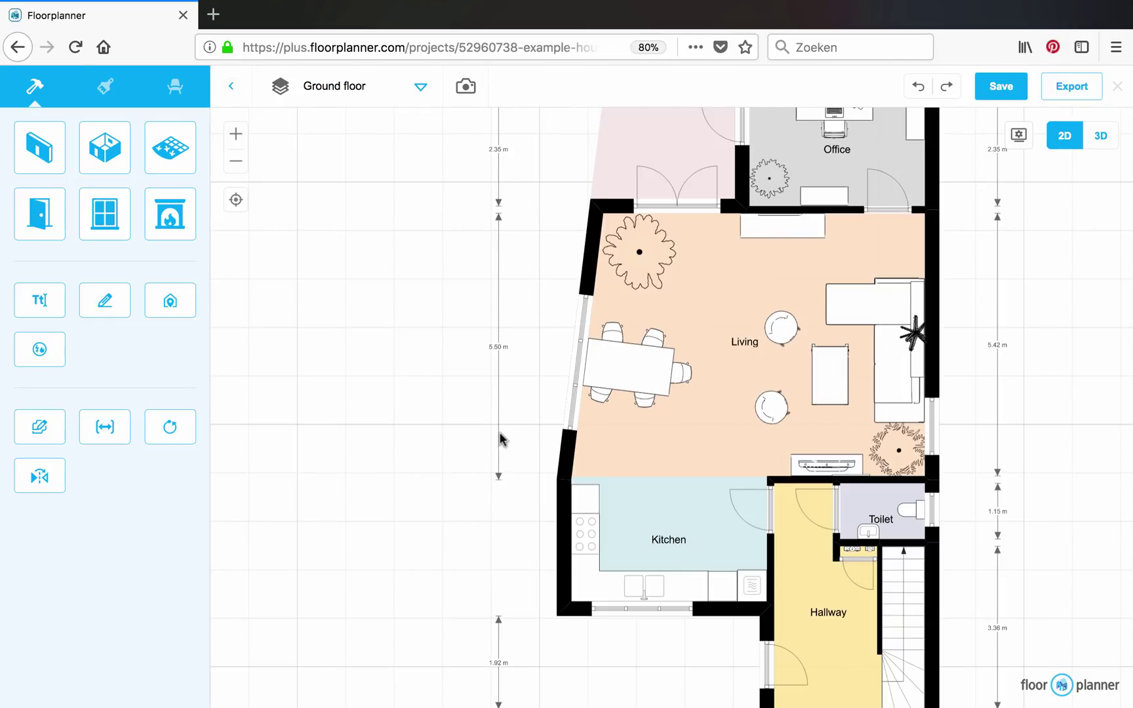
# Step: Stretch the left 5.50 m dimension down past the kitchen so it reads 8.01 m
pyautogui.moveTo(505, 468); pyautogui.dragTo(508, 369)
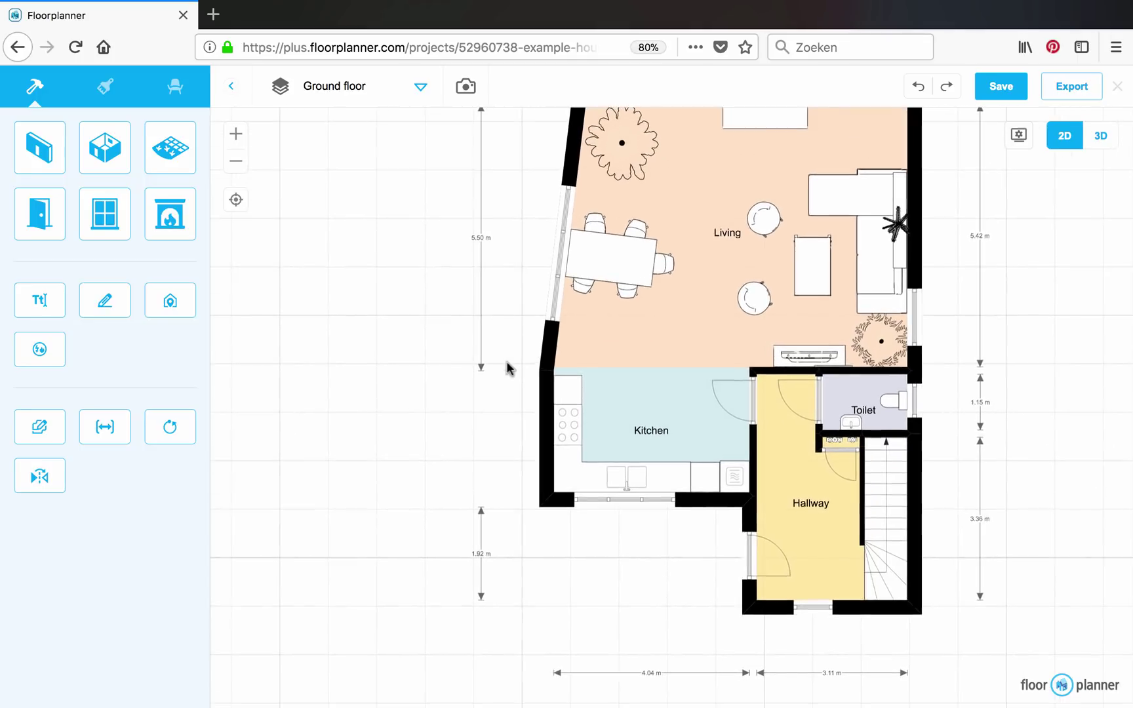
pyautogui.scroll(3, 508, 369)
pyautogui.click(470, 176)
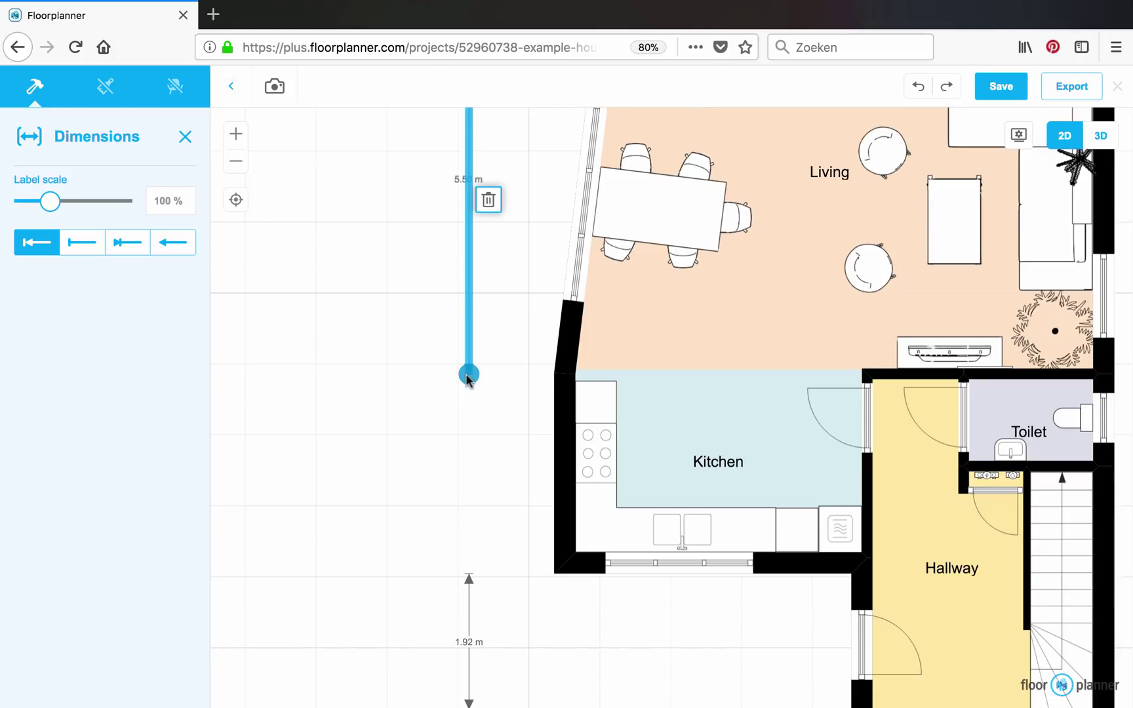
pyautogui.moveTo(468, 378); pyautogui.dragTo(469, 552)
pyautogui.click(387, 541)
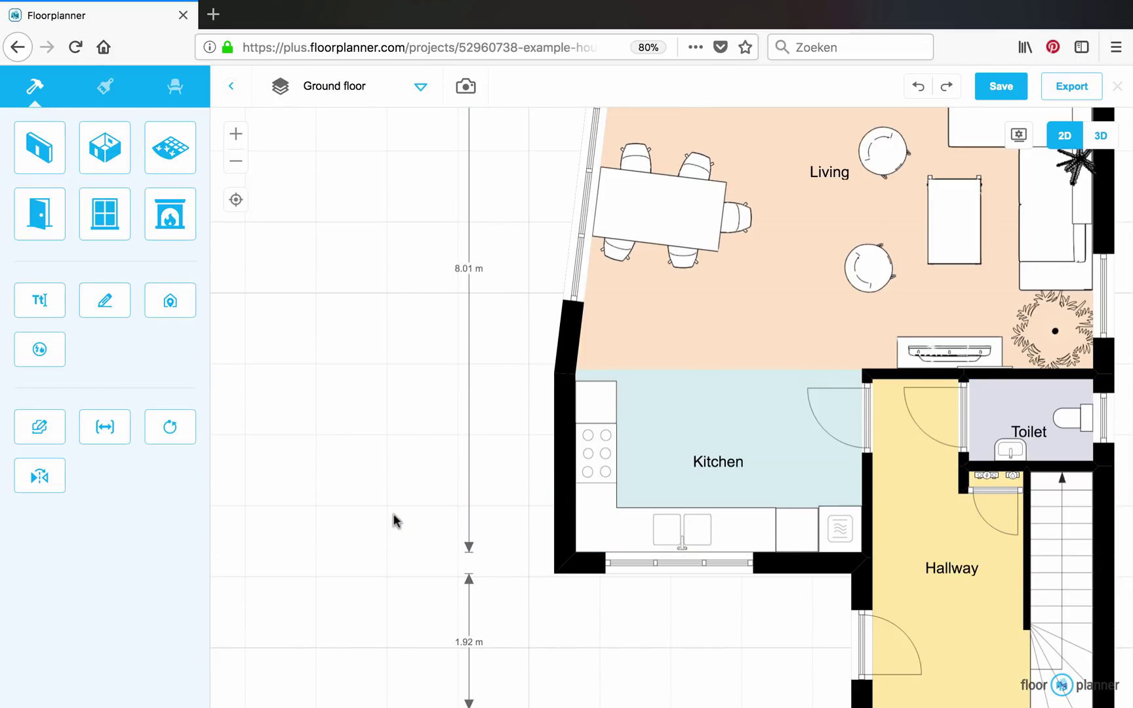
pyautogui.scroll(-4, 393, 520)
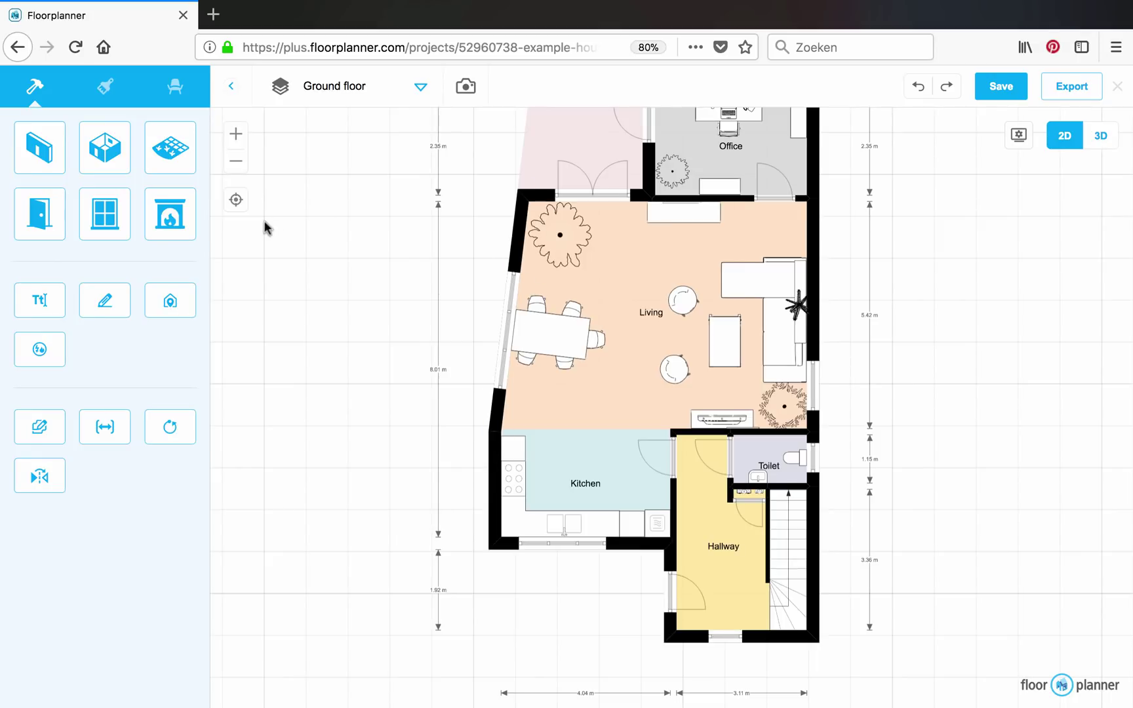
pyautogui.click(236, 200)
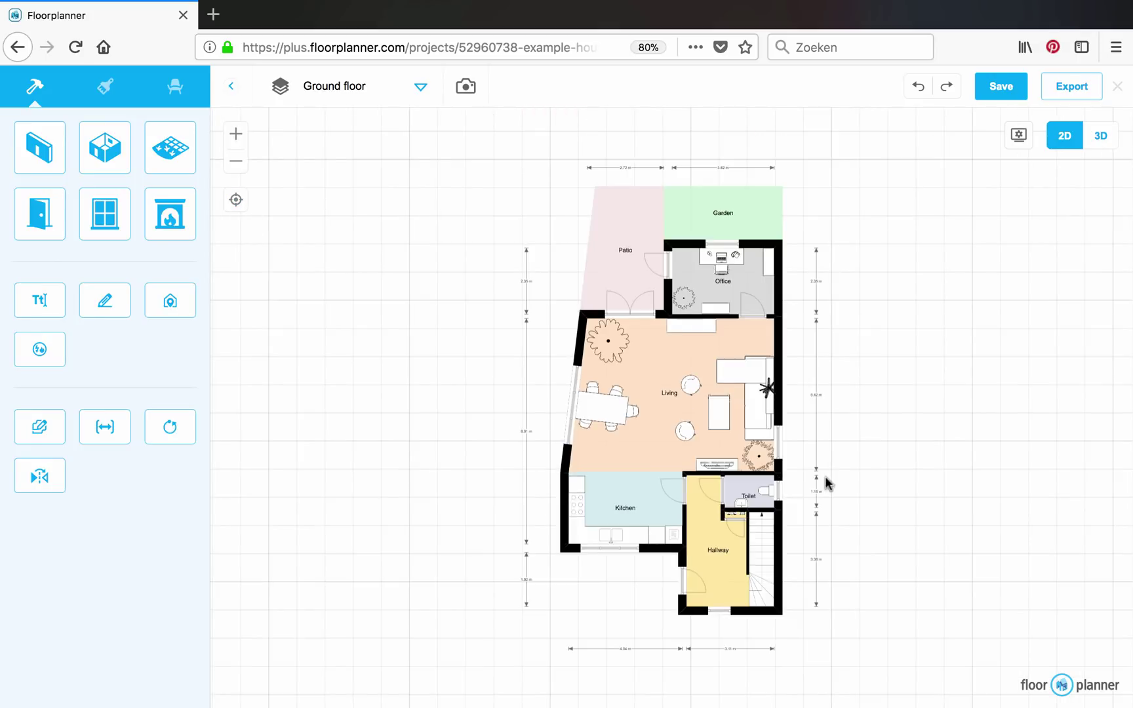
# Step: Keep the first dimension line style and scale the dimension labels to 150%
pyautogui.click(104, 427)
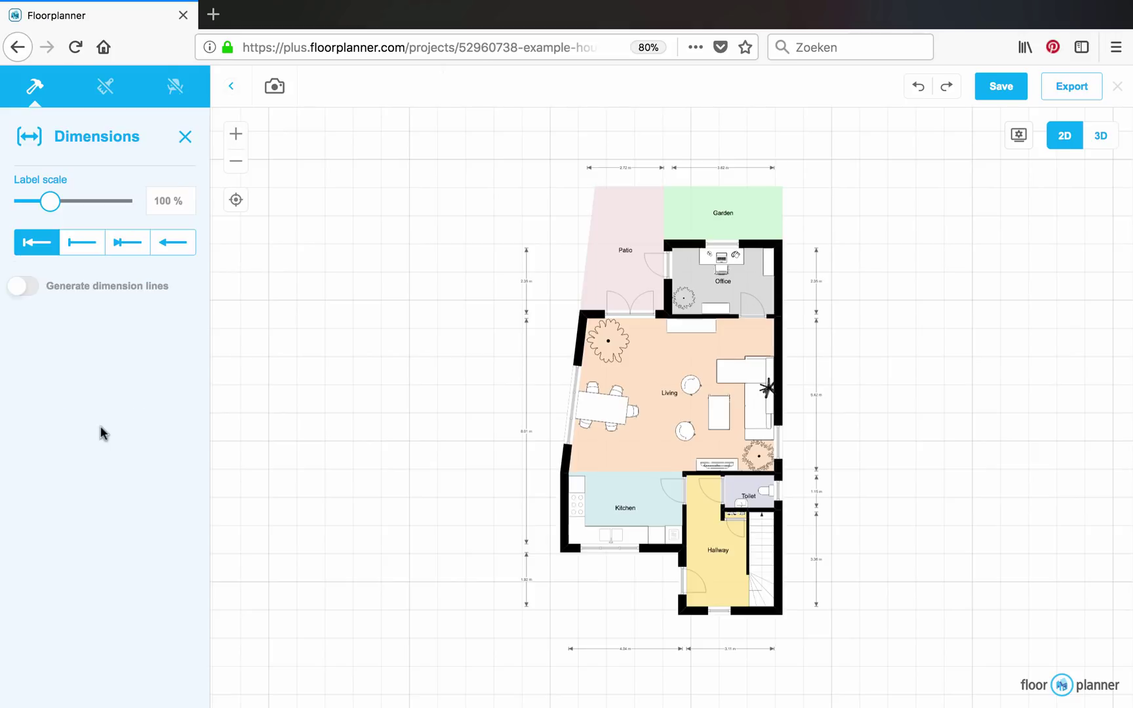
pyautogui.click(80, 251)
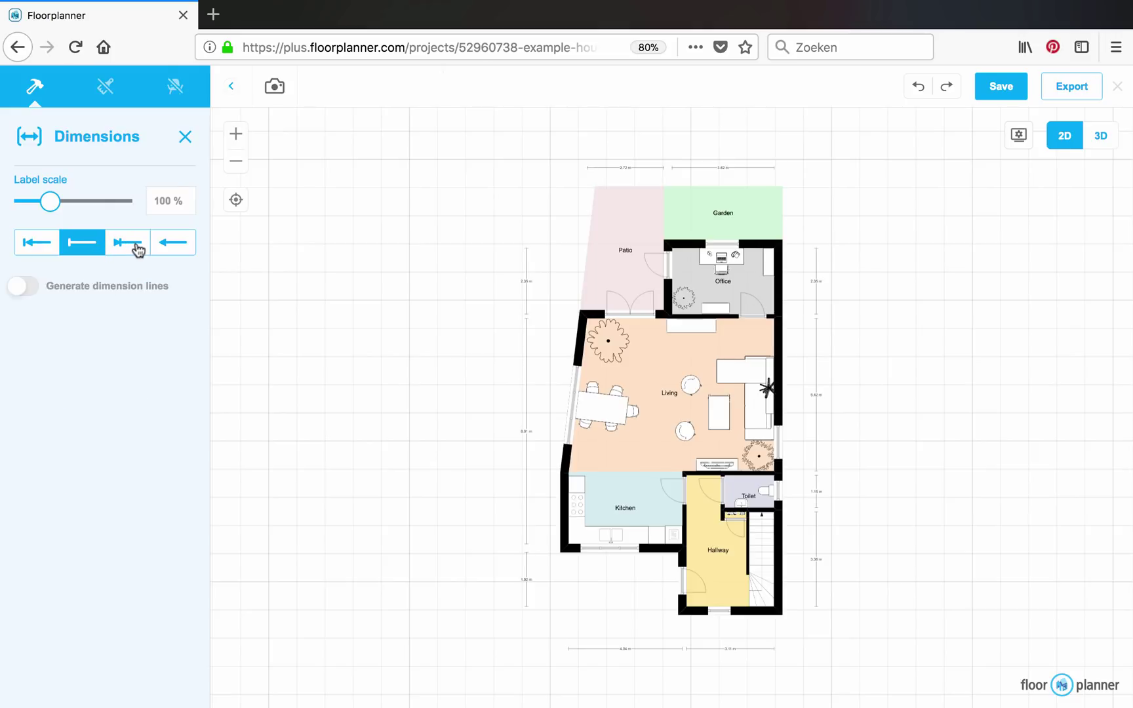
pyautogui.click(141, 247)
pyautogui.click(174, 250)
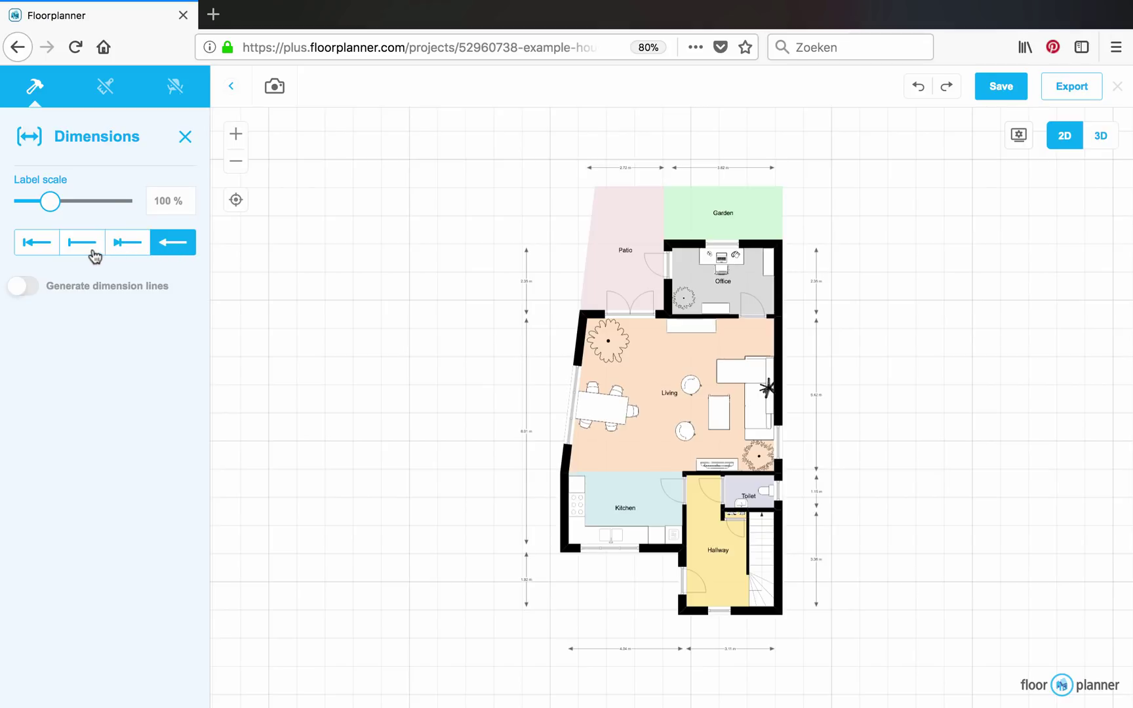
pyautogui.click(36, 243)
pyautogui.scroll(3, 374, 356)
pyautogui.moveTo(374, 356); pyautogui.dragTo(305, 457)
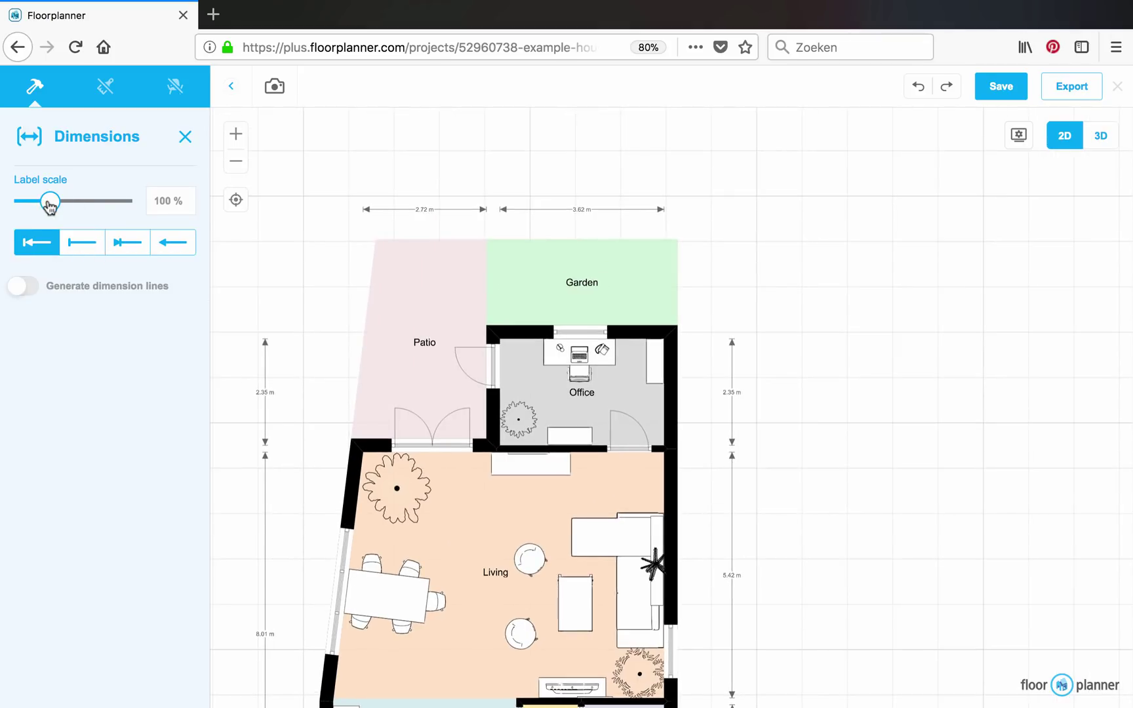
pyautogui.moveTo(49, 205); pyautogui.dragTo(82, 205)
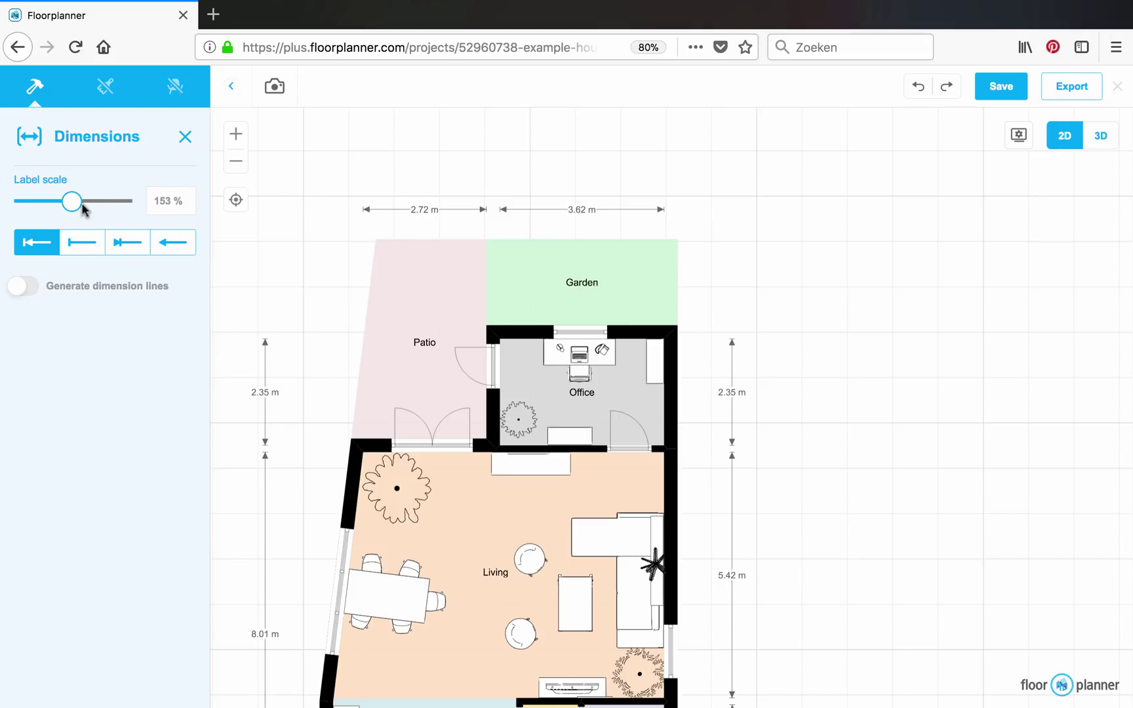
pyautogui.moveTo(187, 218)
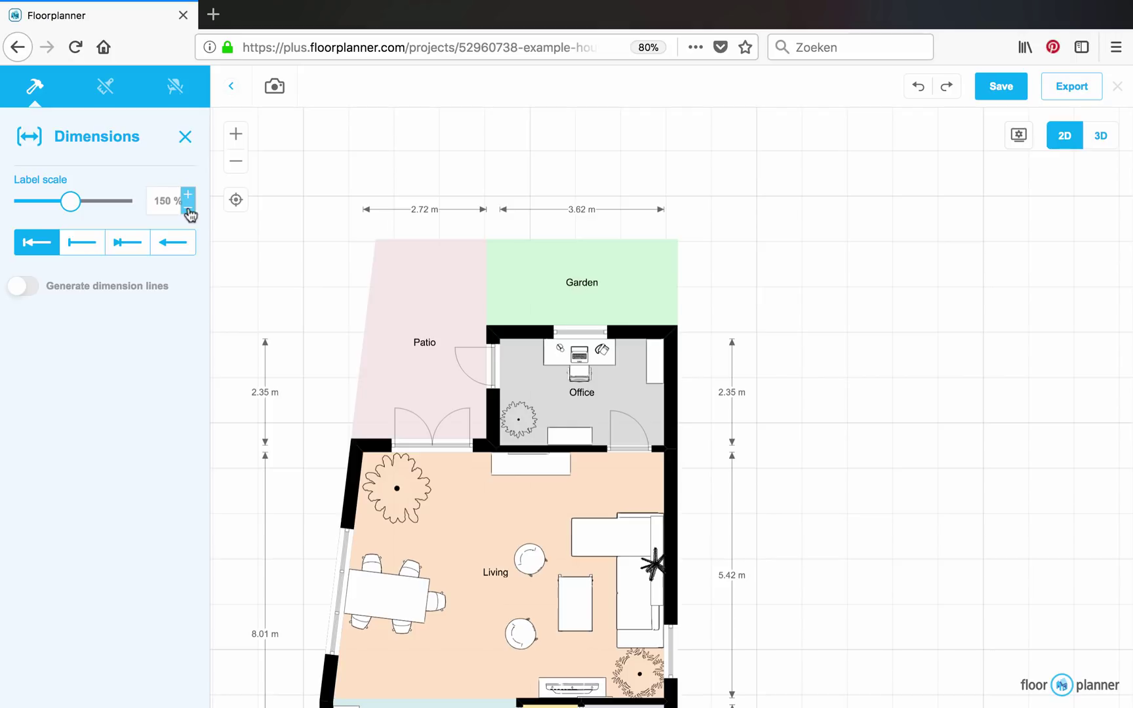
pyautogui.click(236, 200)
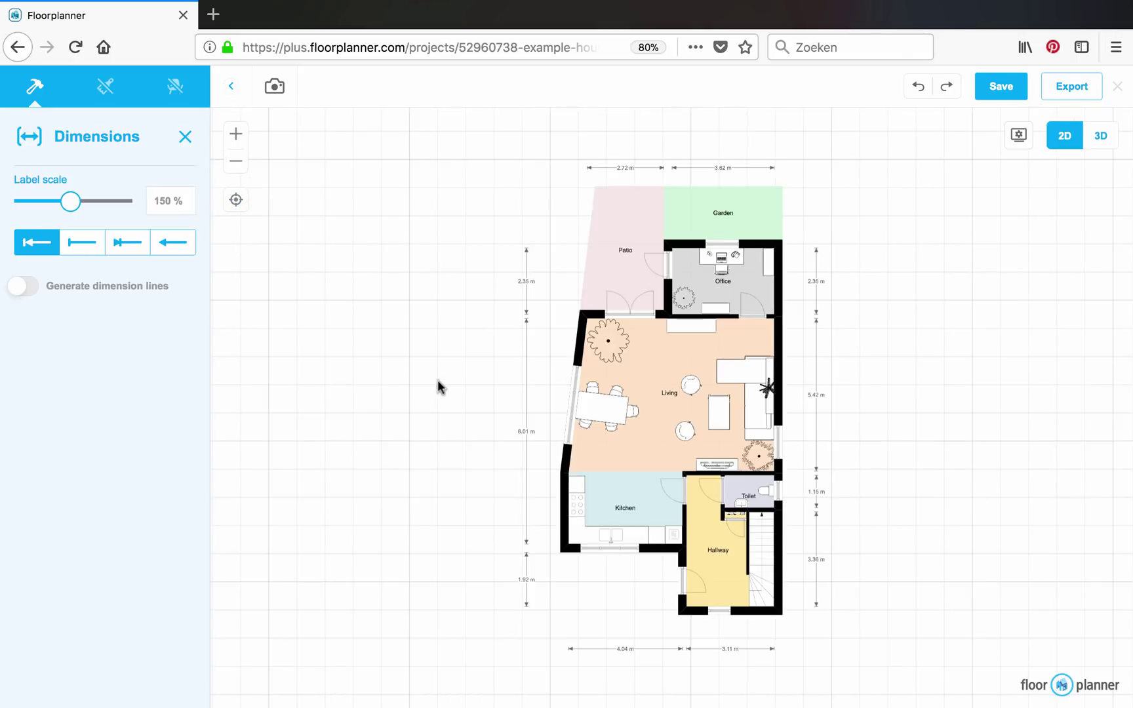
pyautogui.moveTo(982, 379); pyautogui.dragTo(955, 372)
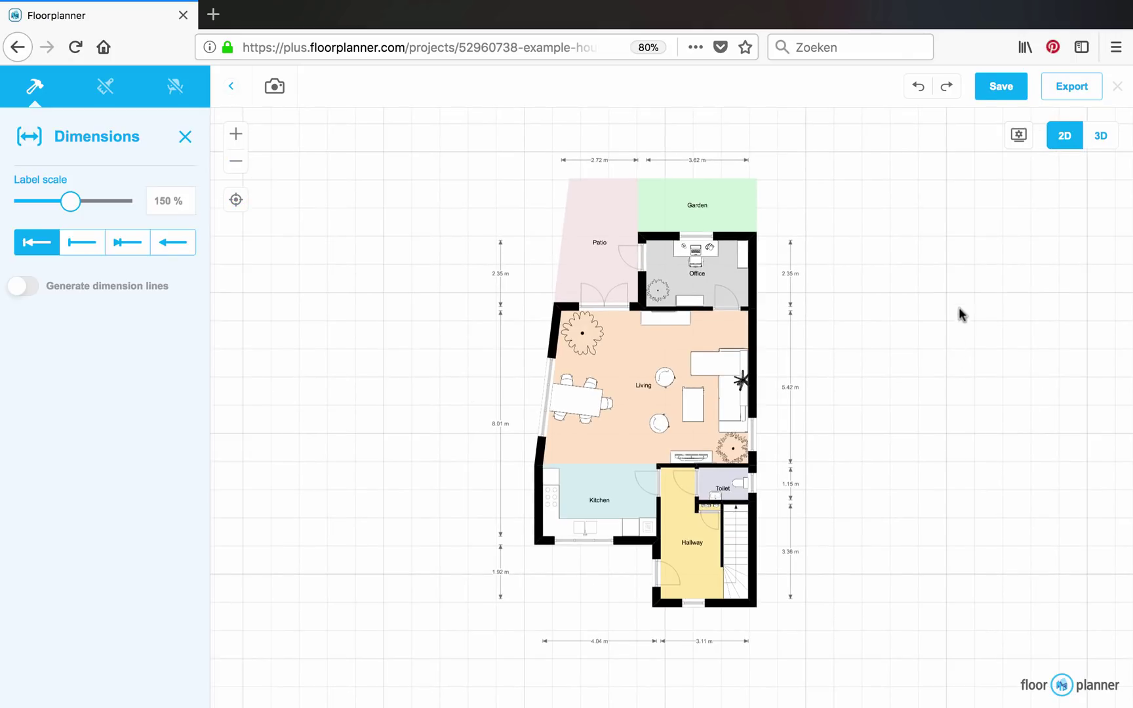
# Step: Export the plan as a PDF at 1:100 scale on A3 paper
pyautogui.click(1065, 93)
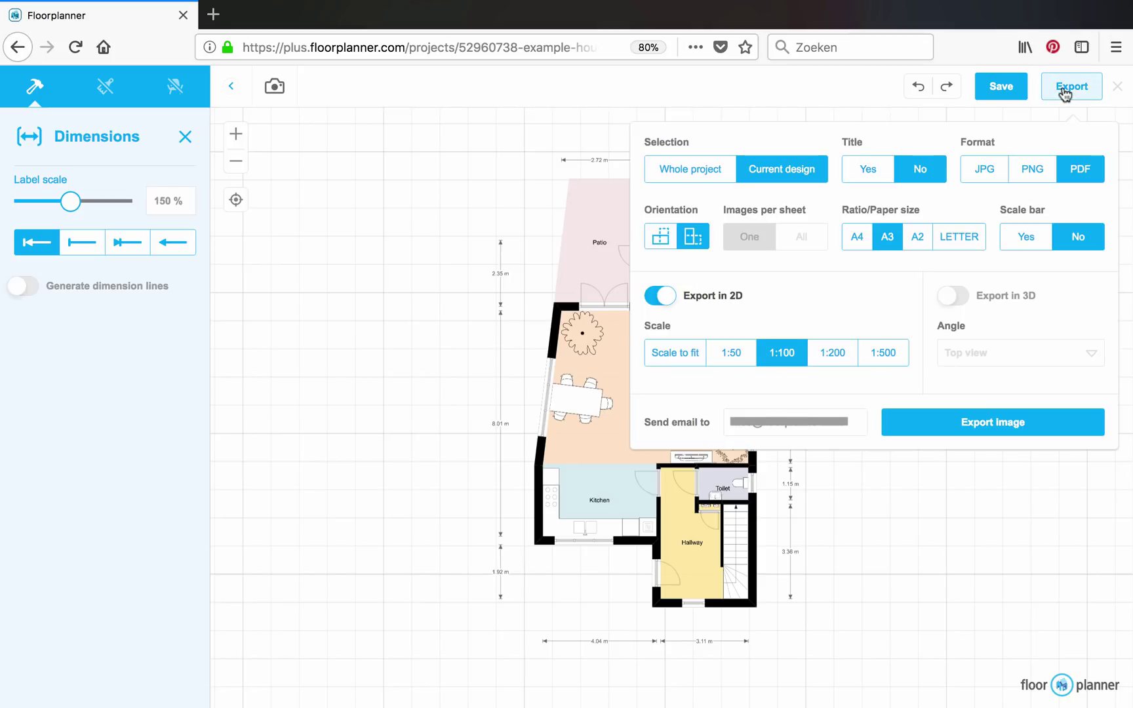
pyautogui.click(1078, 171)
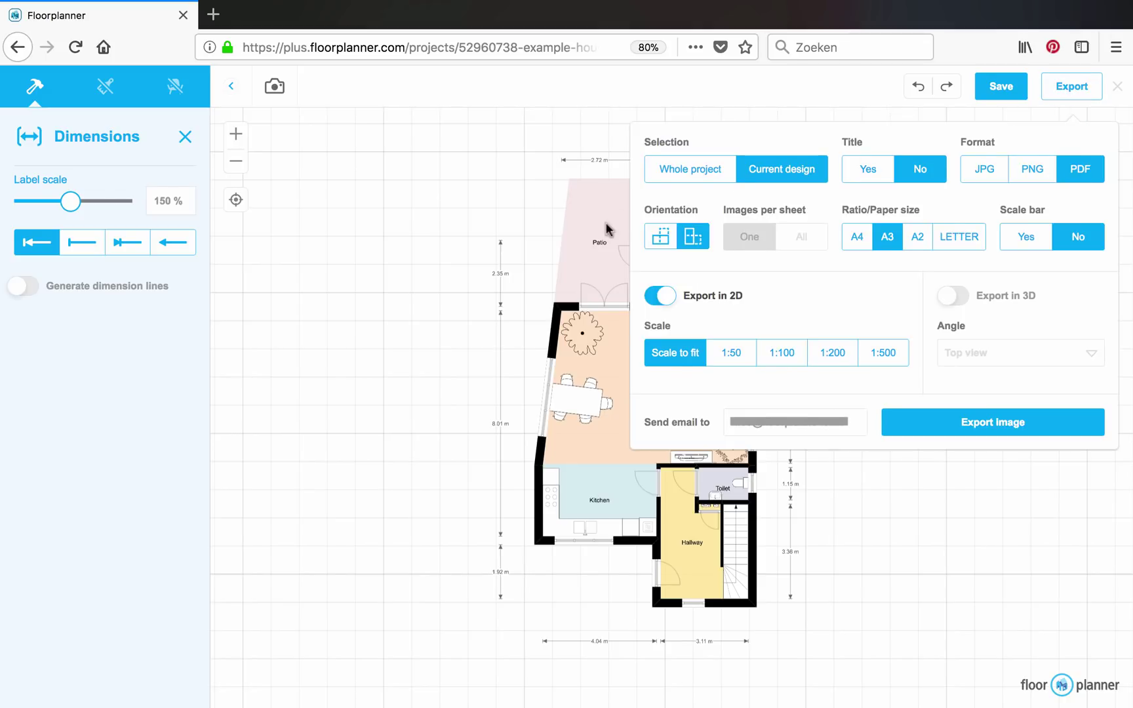
pyautogui.click(661, 242)
pyautogui.click(696, 240)
pyautogui.click(782, 354)
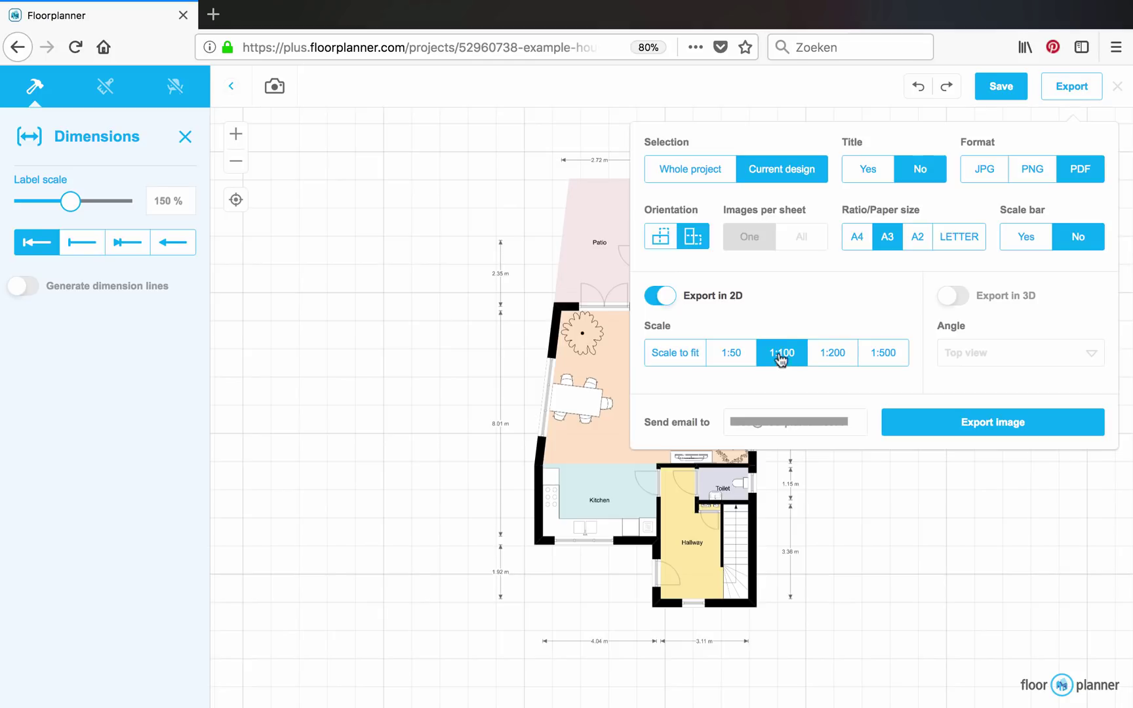
pyautogui.click(860, 241)
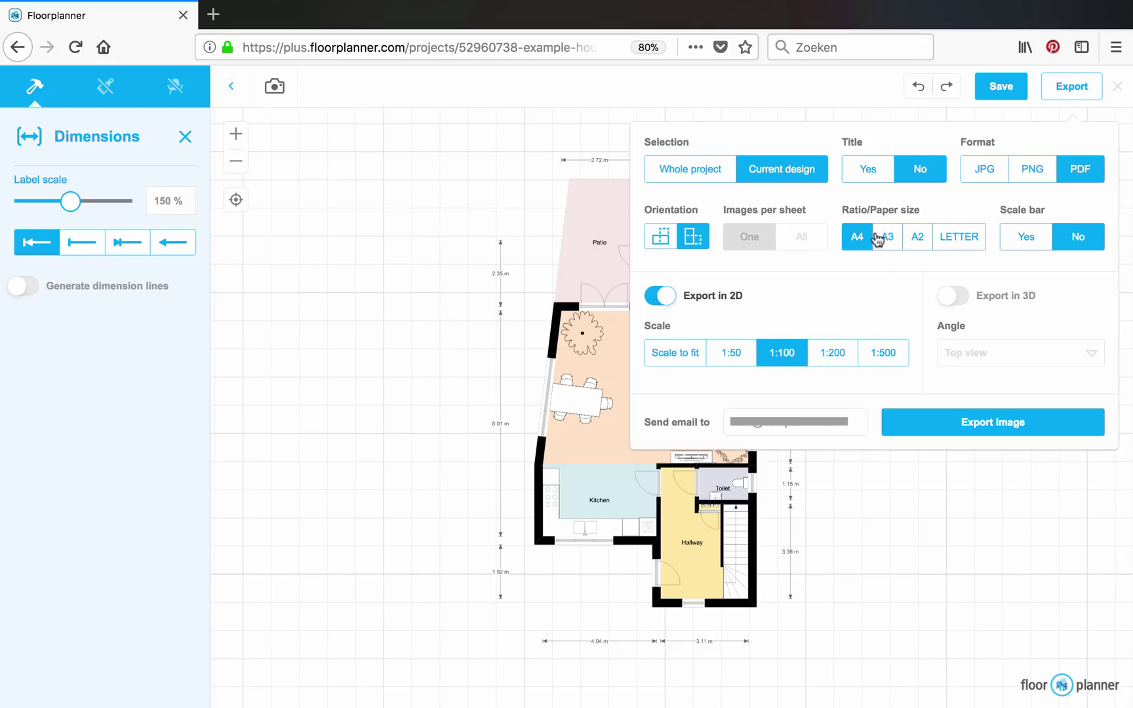
pyautogui.click(889, 241)
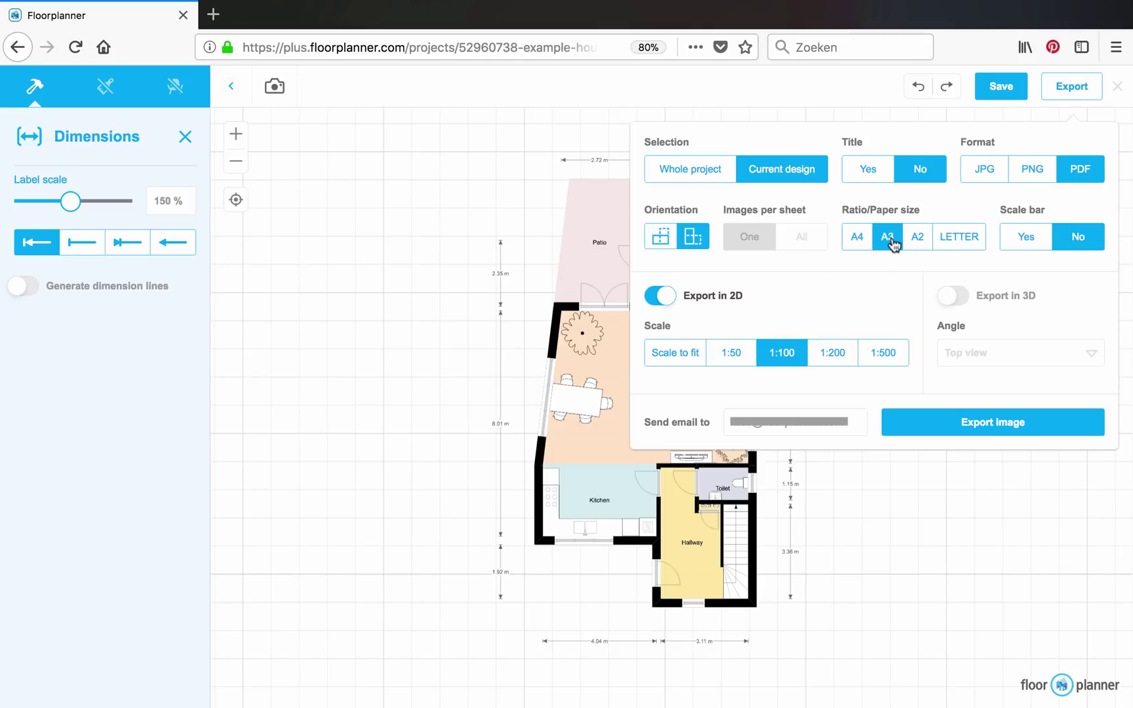
pyautogui.click(992, 425)
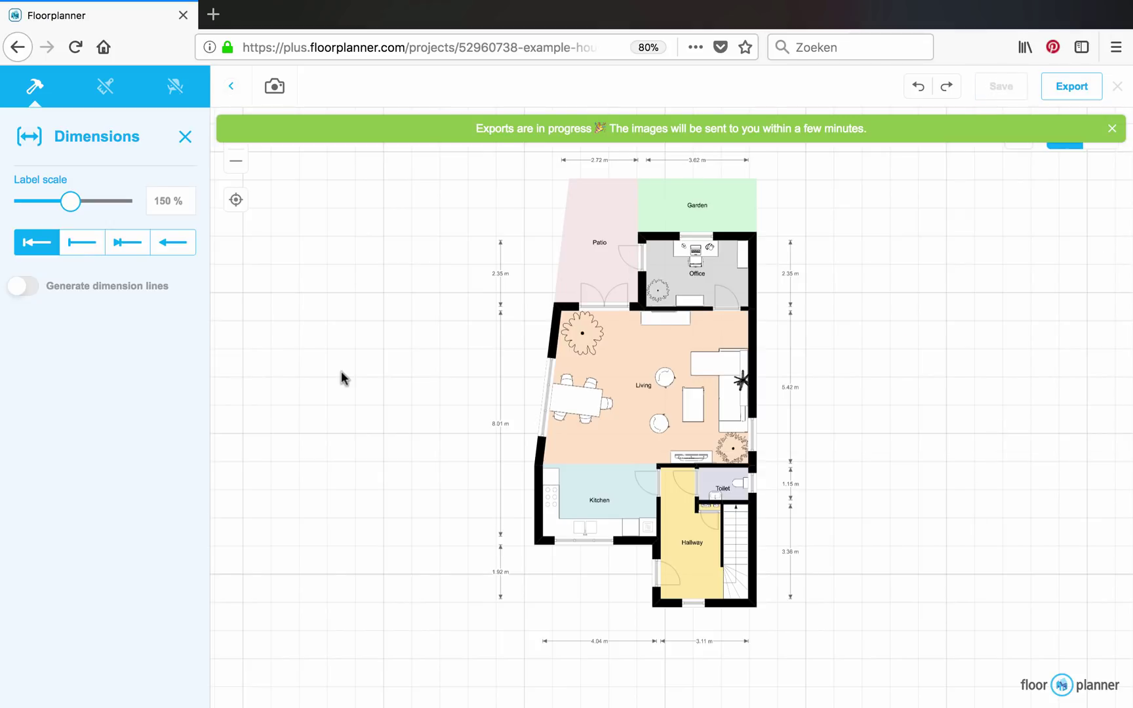
pyautogui.moveTo(2, 302)
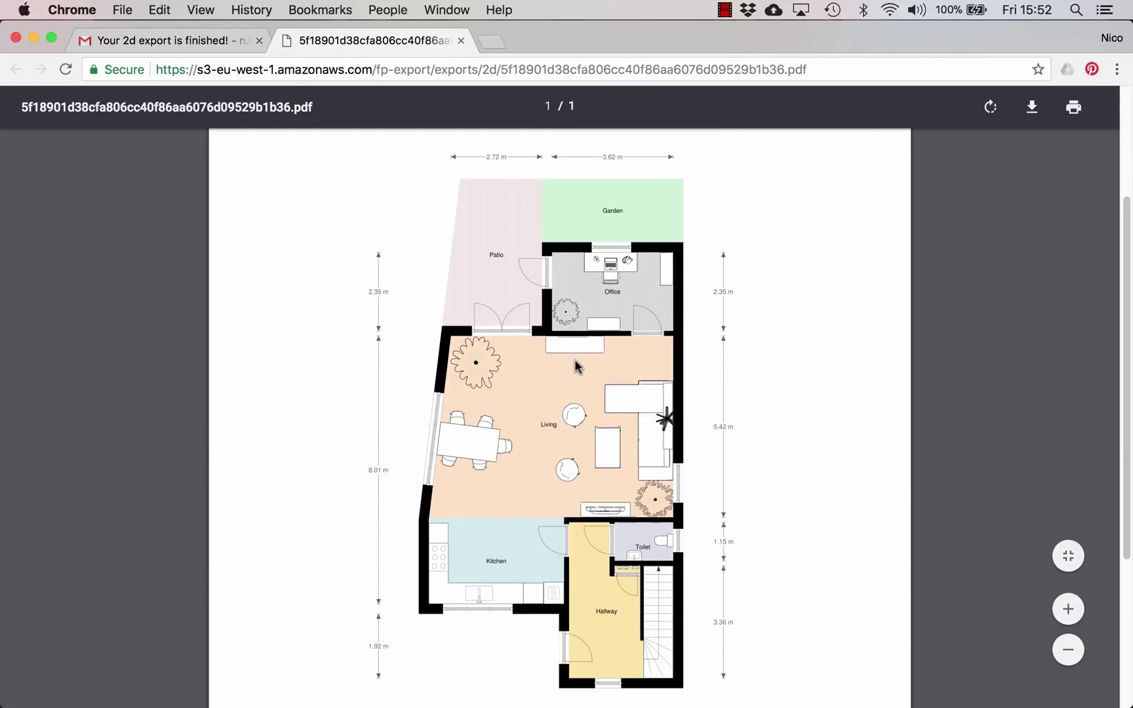
pyautogui.scroll(-1, 577, 367)
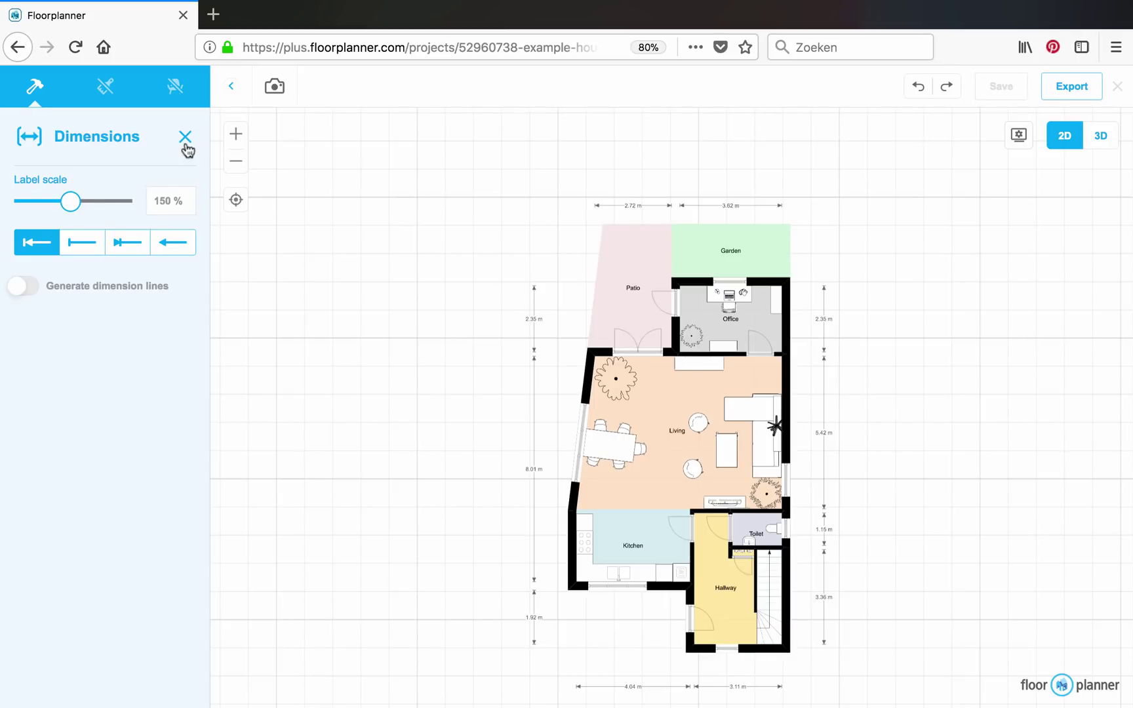
# Step: Switch from the current plan to the untitled design
pyautogui.click(186, 146)
pyautogui.click(362, 85)
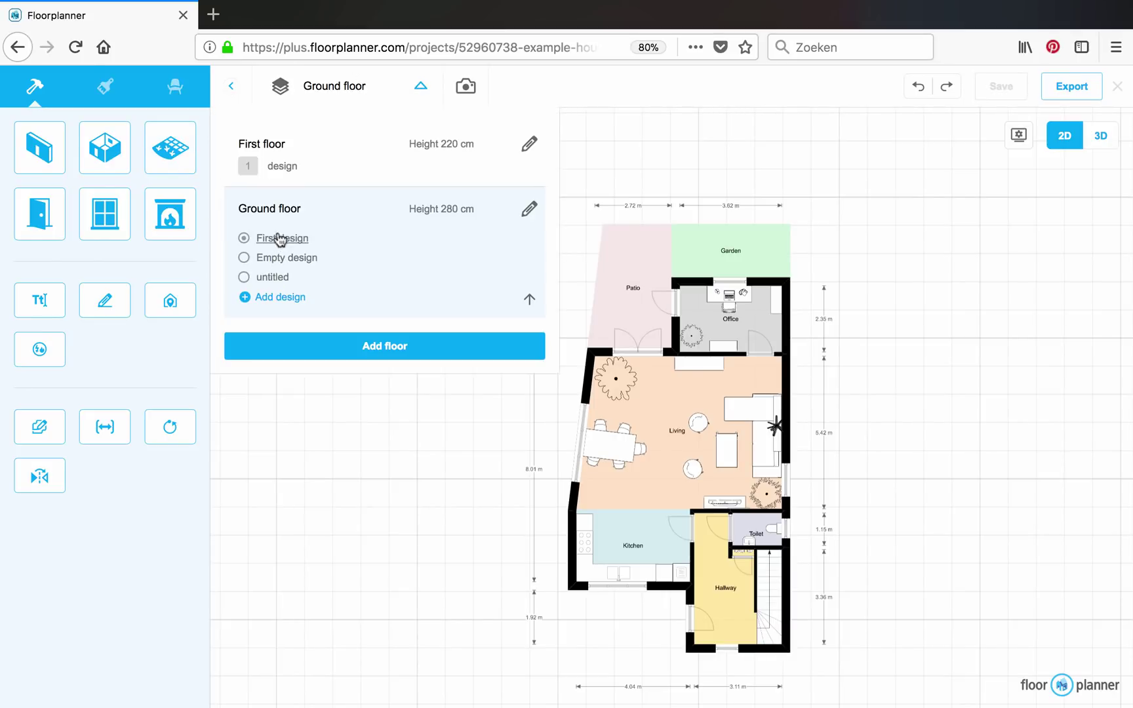
pyautogui.click(272, 278)
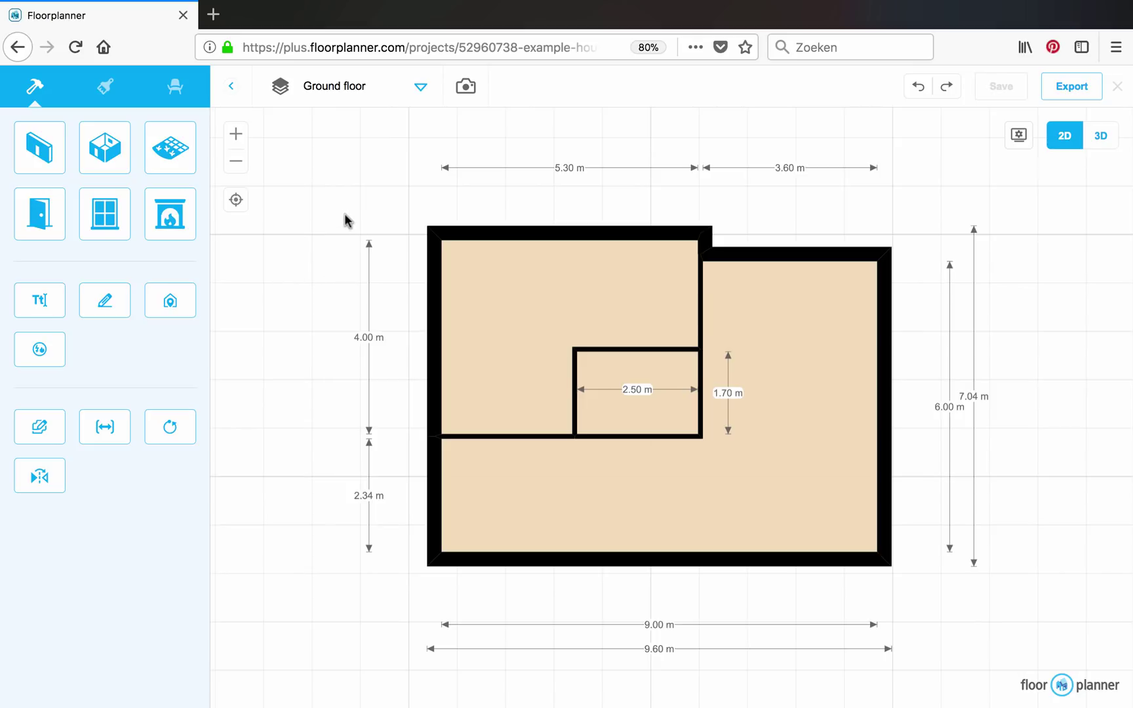
# Step: Search the furniture catalogue for 'sofa' and place the first result in the top-left room
pyautogui.click(174, 90)
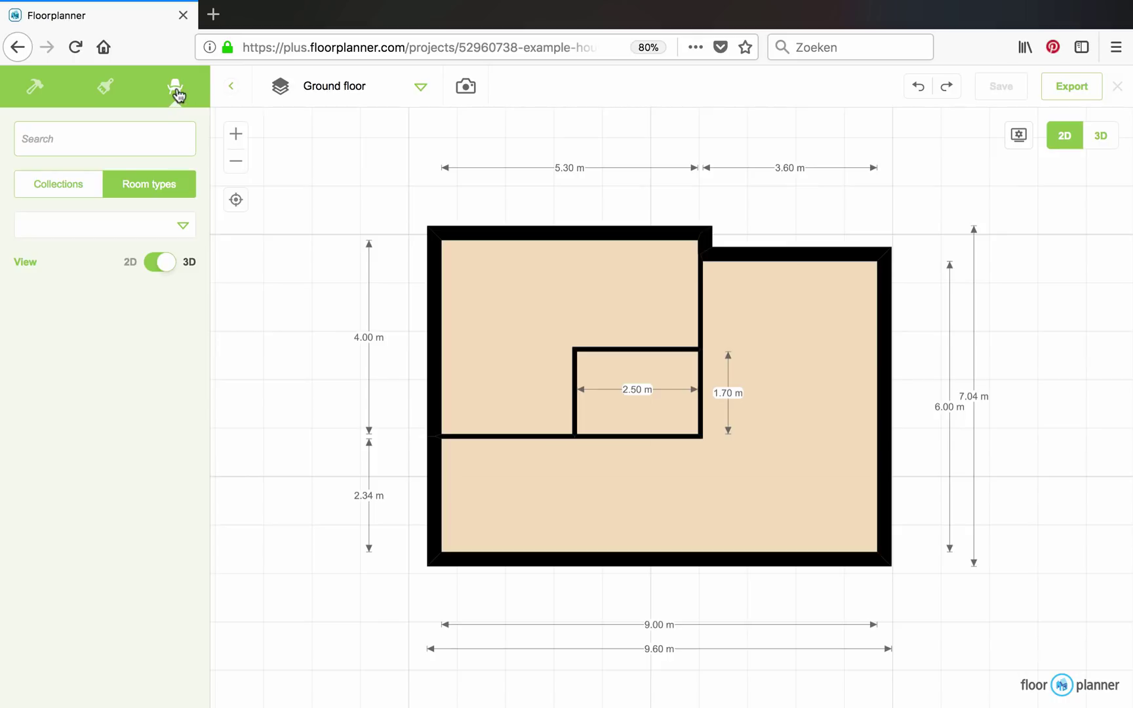
pyautogui.click(39, 138)
pyautogui.write('so')
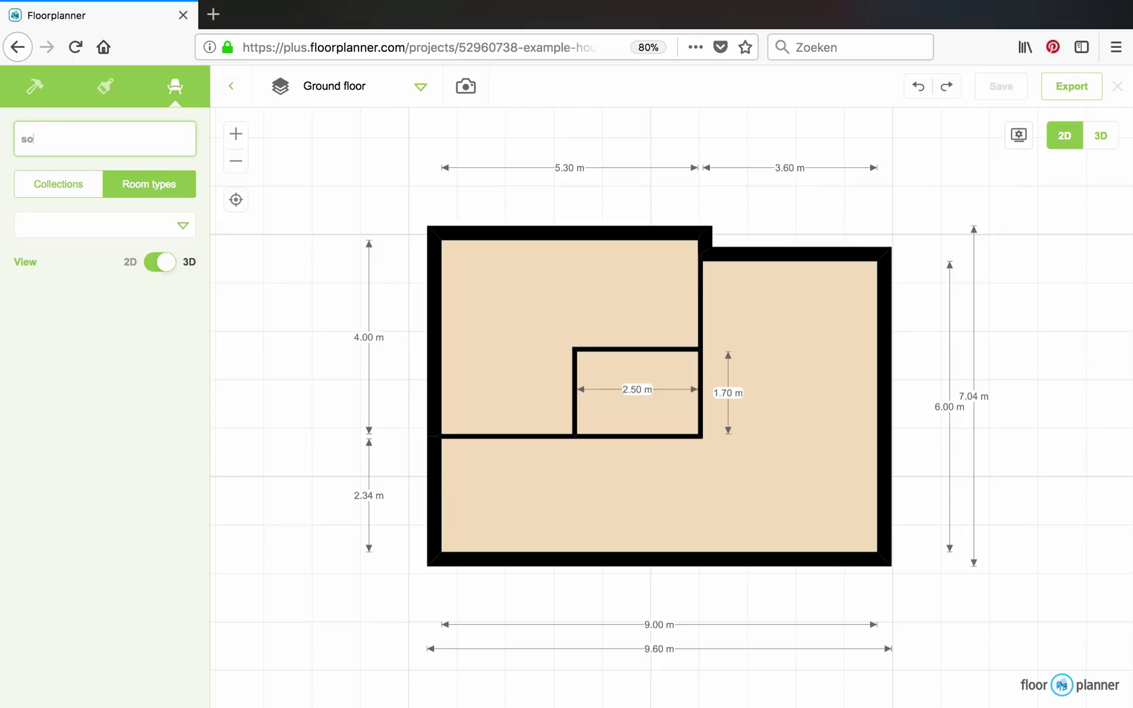
pyautogui.write('fa')
pyautogui.press('Return')
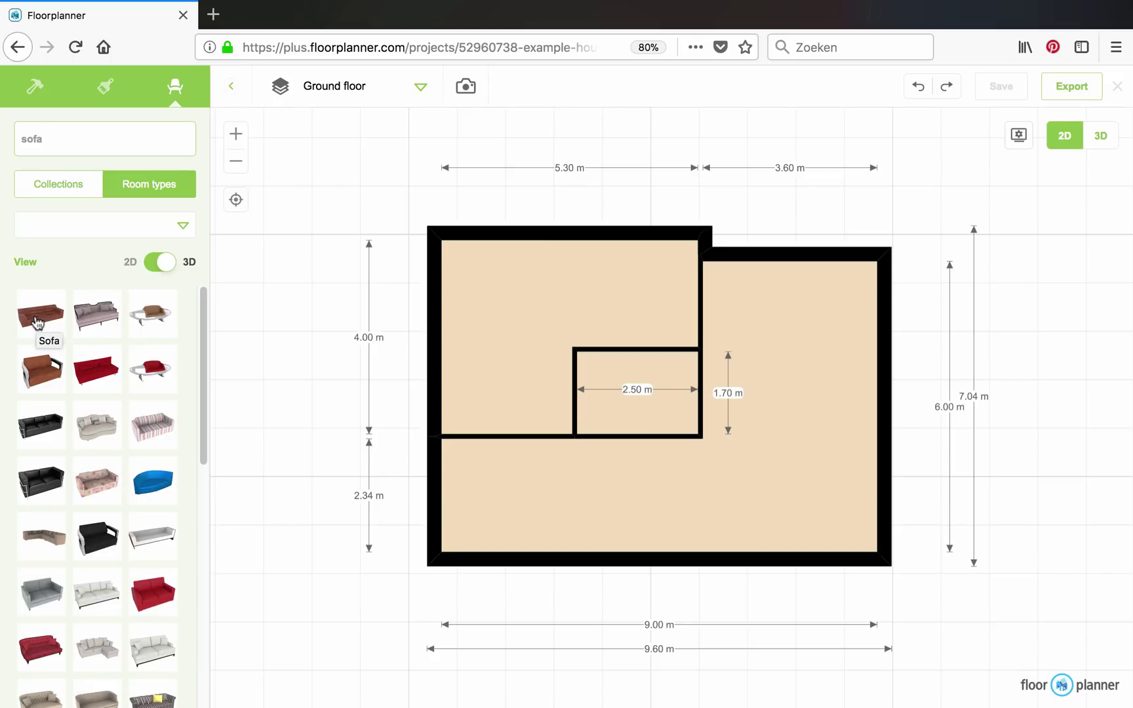
pyautogui.moveTo(38, 321); pyautogui.dragTo(565, 274)
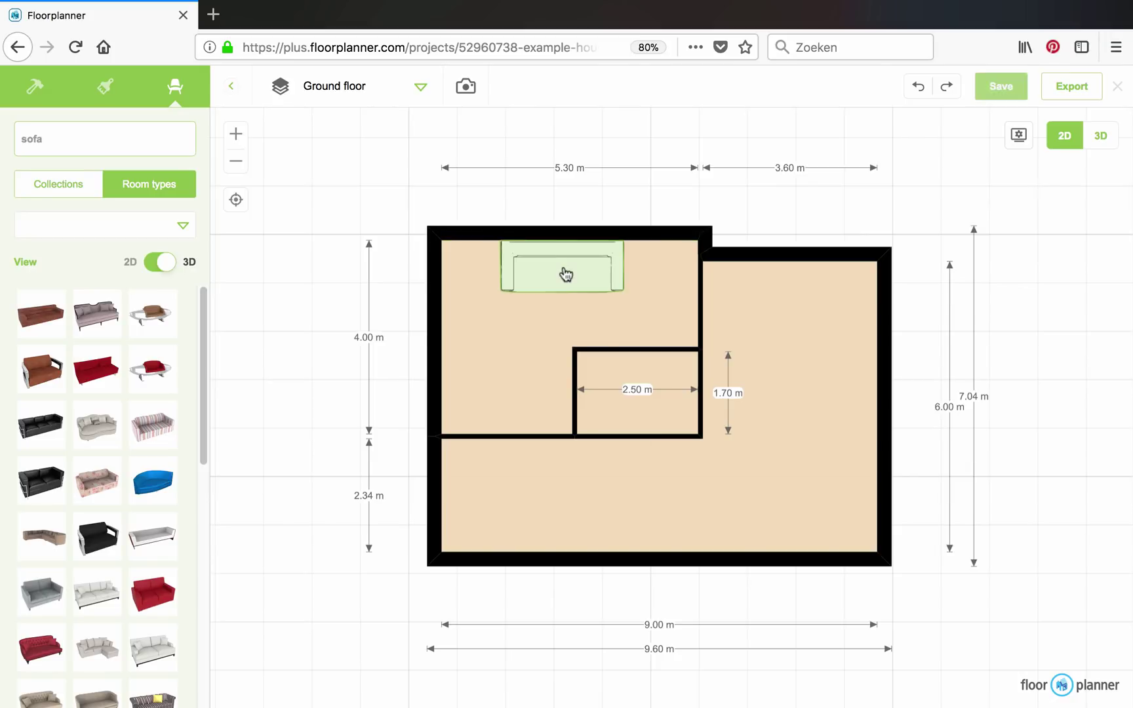
pyautogui.click(565, 275)
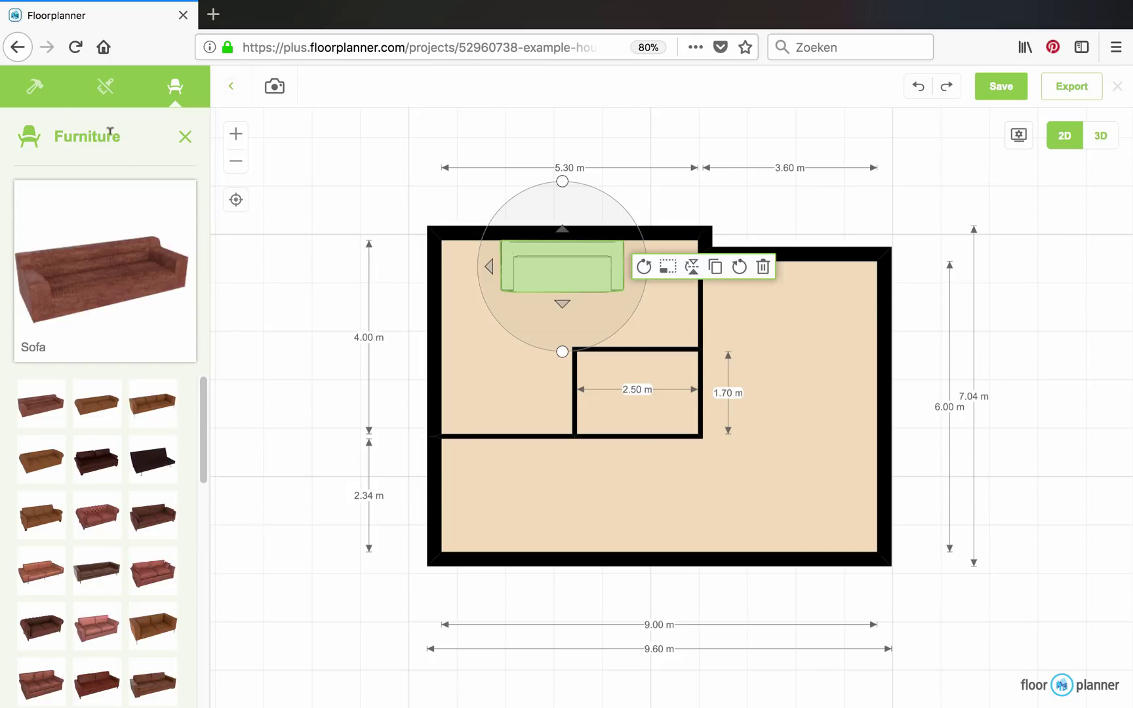
# Step: Resize the sofa to 115 cm long by 251 cm wide with its resize handles
pyautogui.click(35, 90)
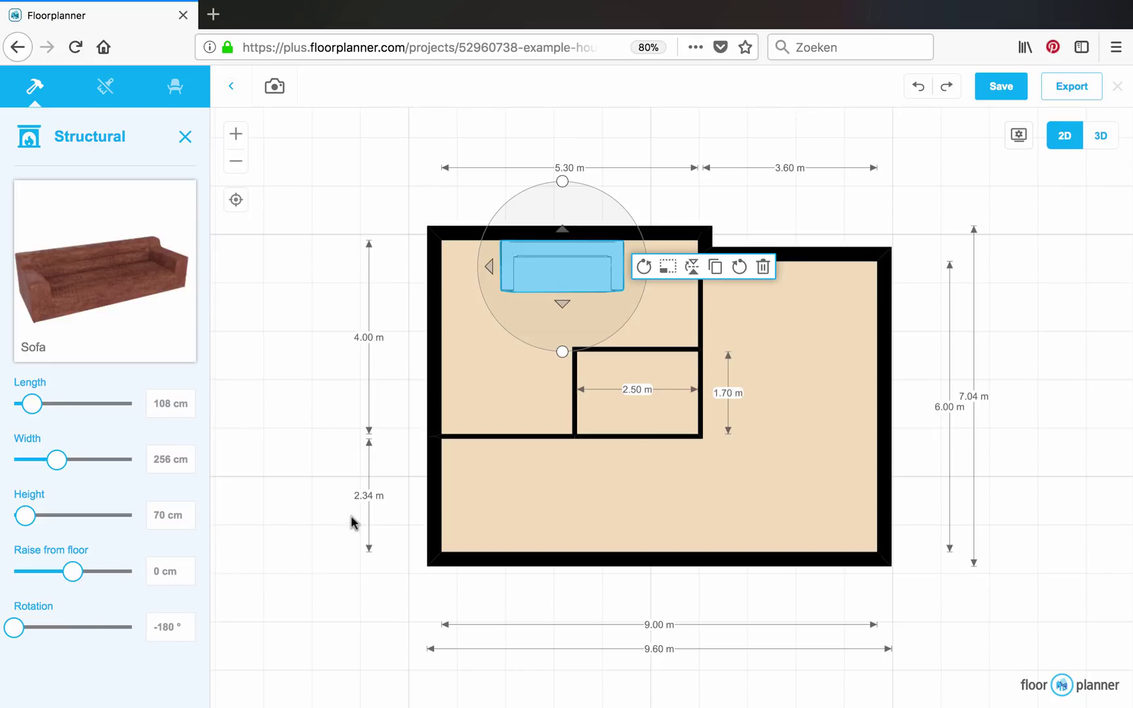
pyautogui.scroll(3, 689, 287)
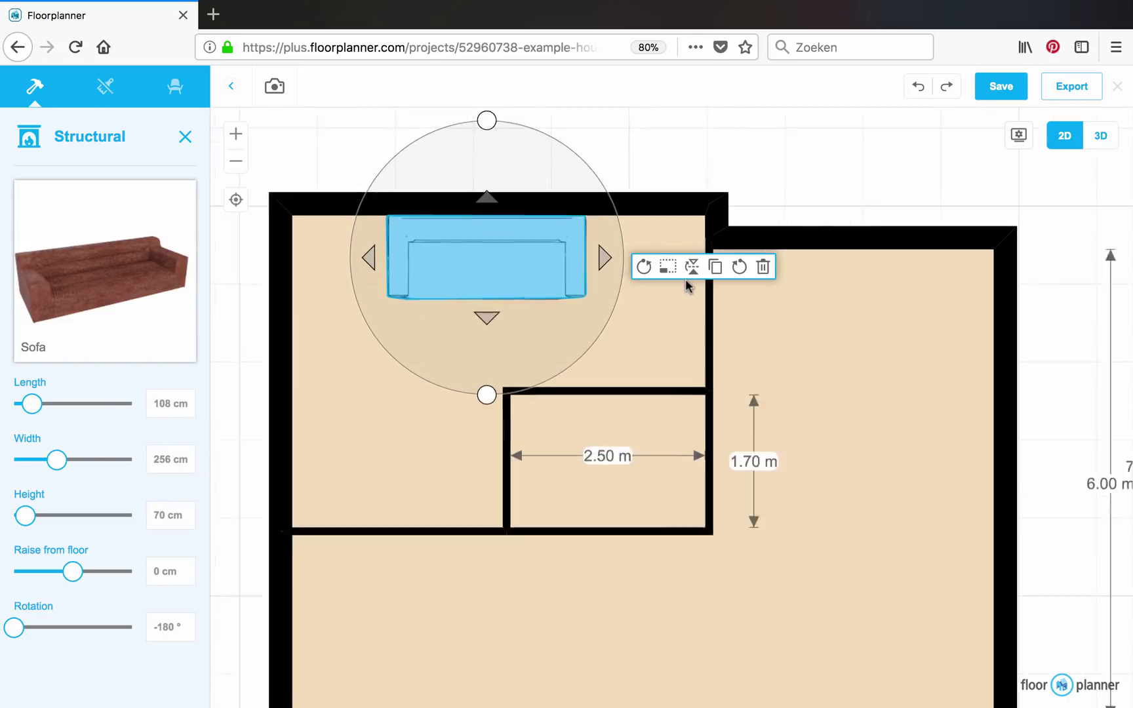
pyautogui.click(668, 269)
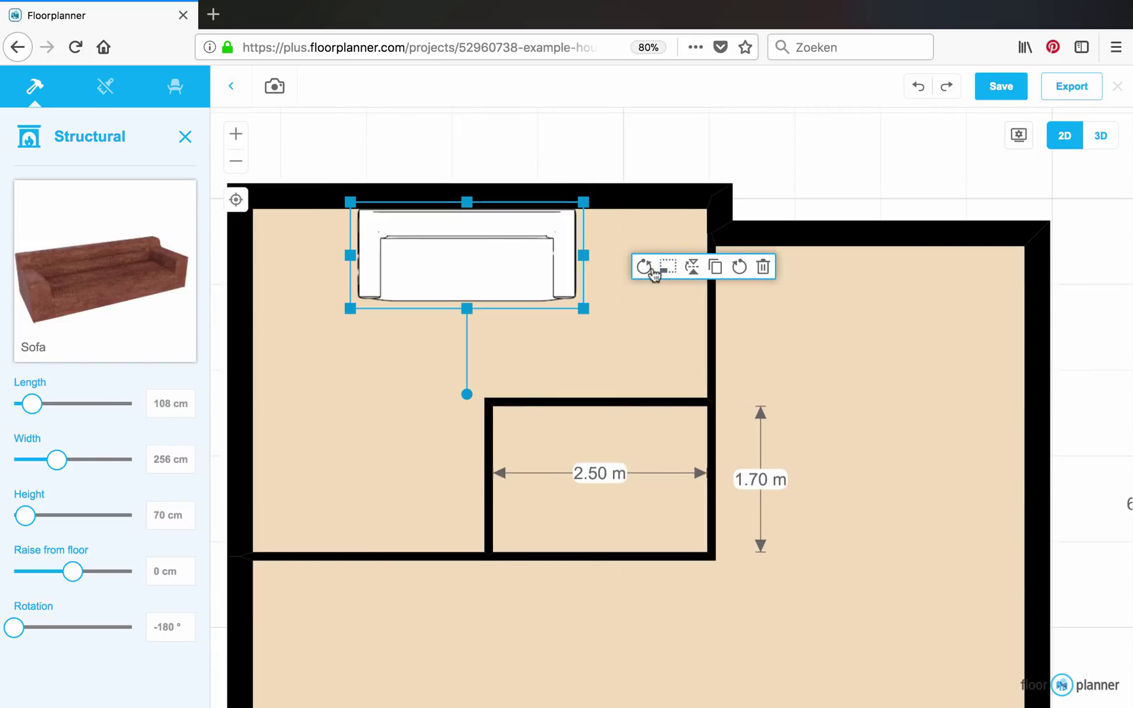
pyautogui.moveTo(584, 256)
pyautogui.mouseDown()
pyautogui.moveTo(605, 257)
pyautogui.moveTo(579, 255)
pyautogui.mouseUp()
pyautogui.moveTo(465, 314); pyautogui.dragTo(465, 321)
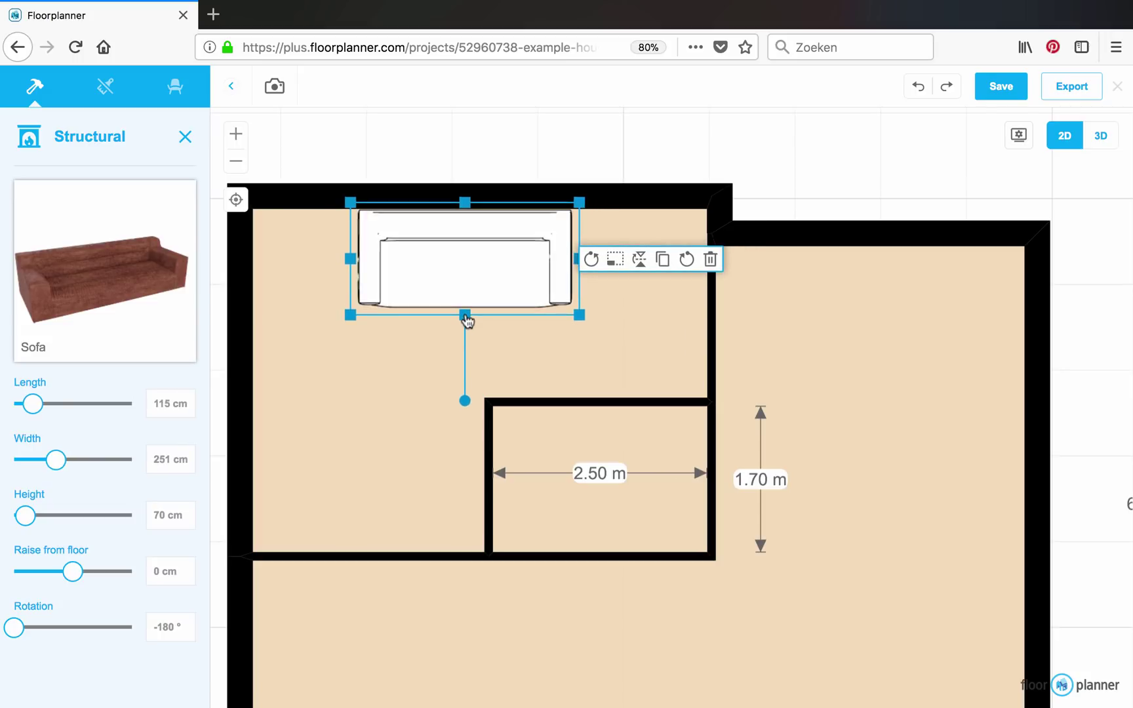